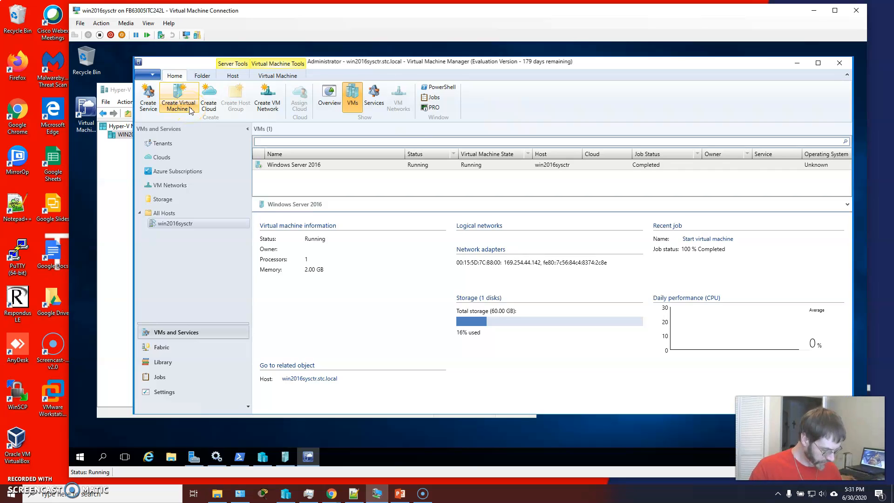
Step: Start the Create Virtual Machine wizard using the existing WinSrv16-LD VM template as the source
left_click(190, 110)
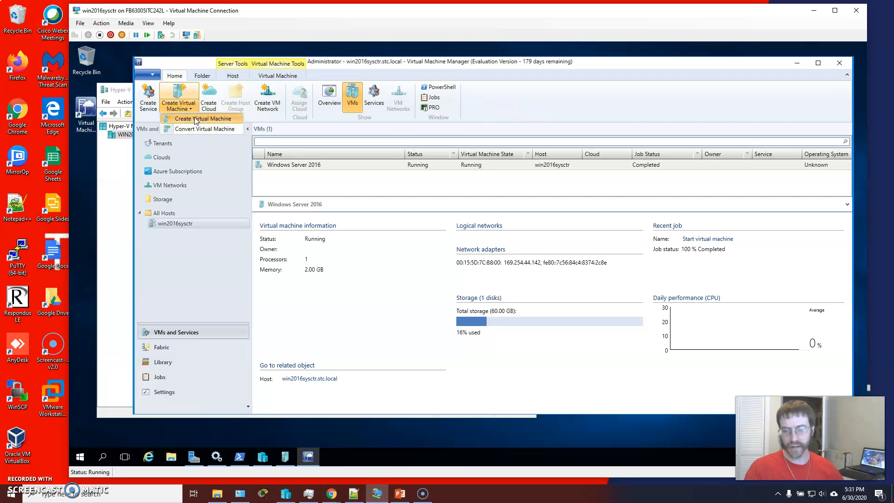
left_click(196, 119)
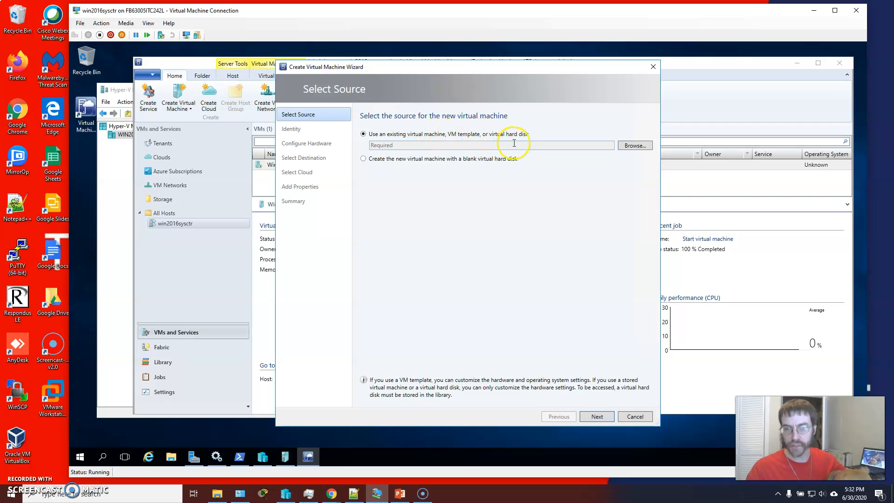
left_click(632, 146)
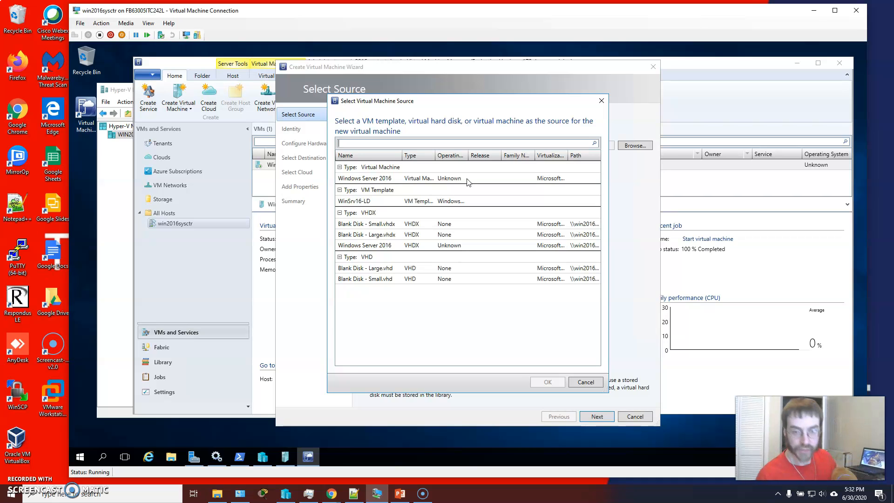
left_click(344, 201)
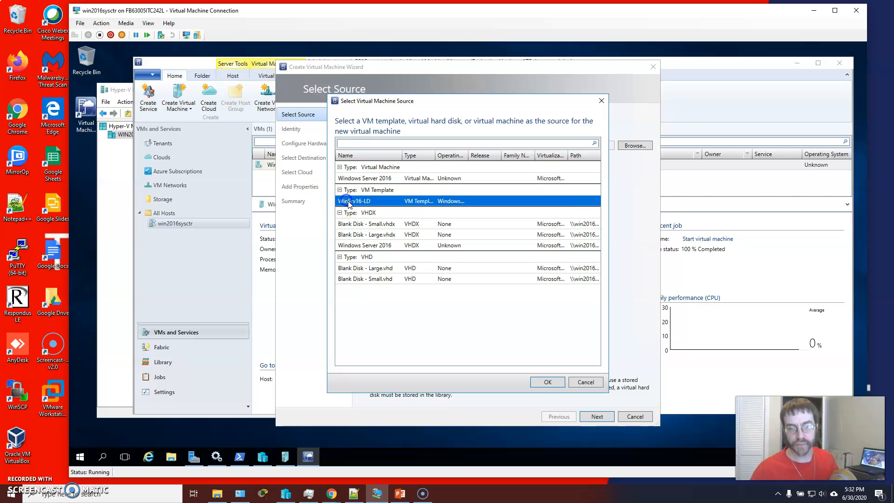
left_click(547, 382)
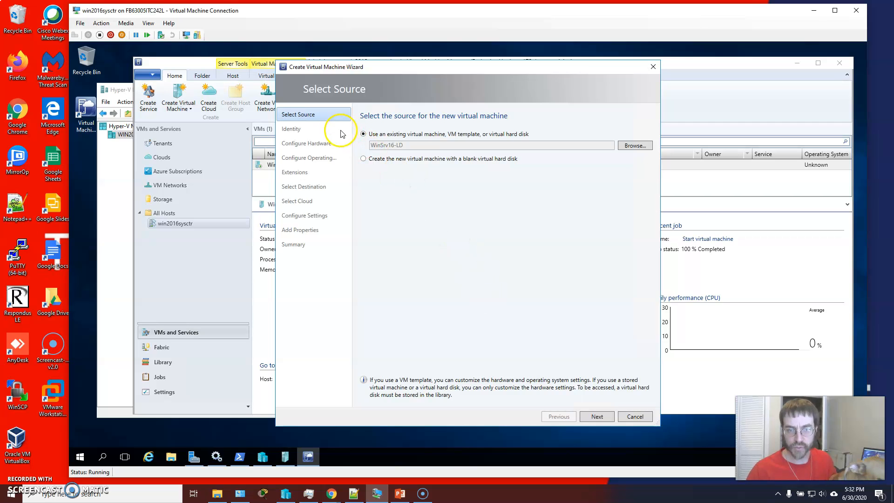
left_click(597, 416)
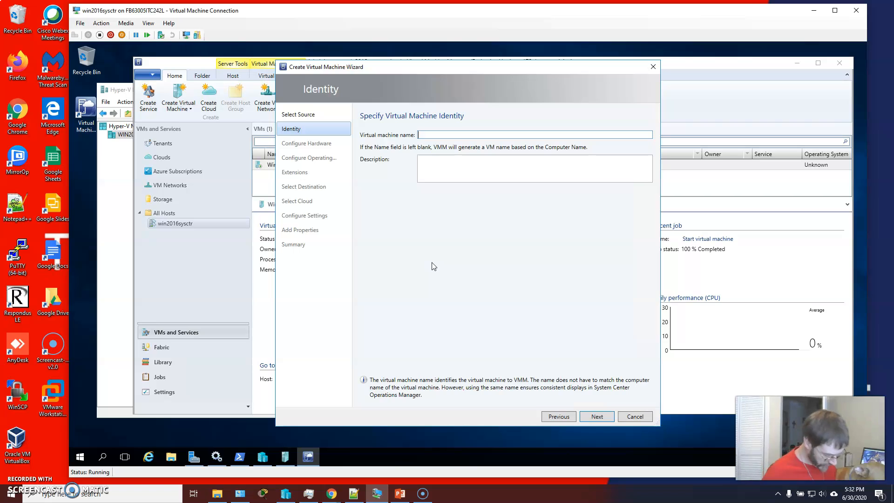
Step: Name the virtual machine Grades Server and continue to hardware configuration
left_click(421, 177)
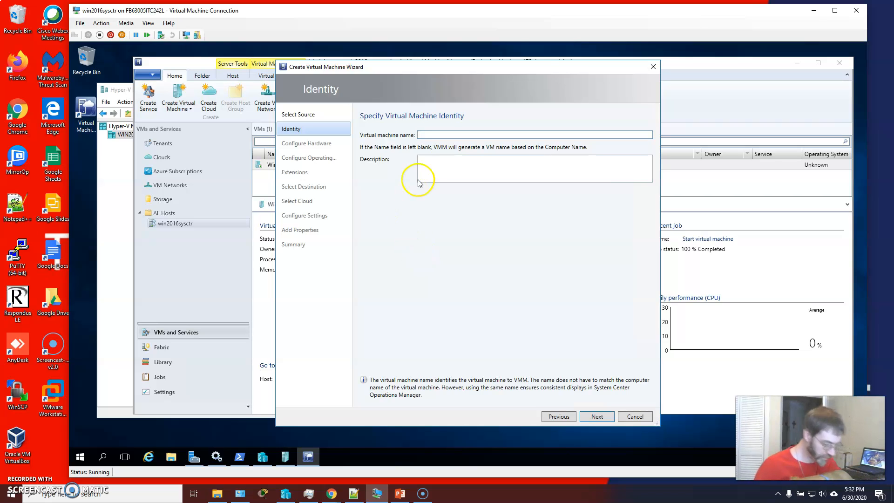
left_click(446, 134)
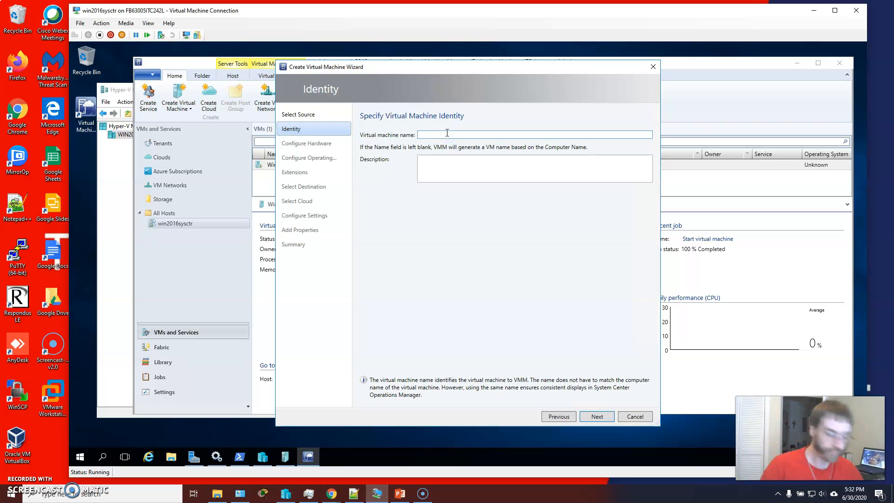
type("Grades ")
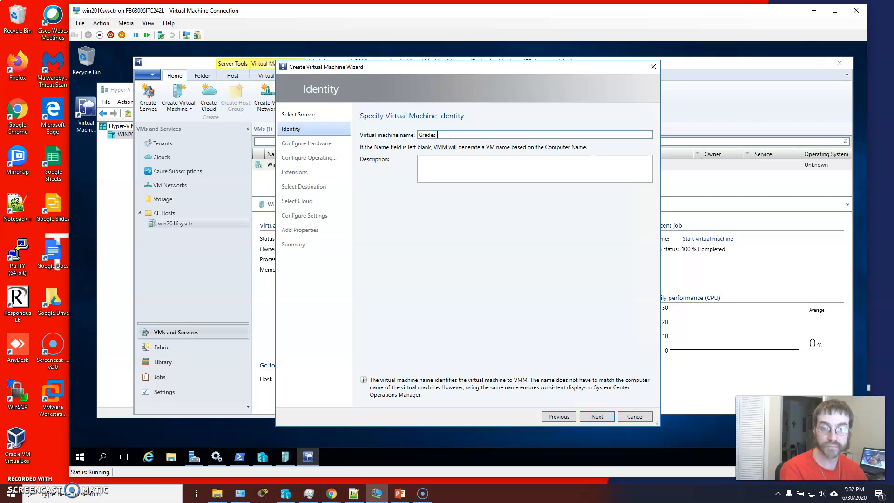
type("Server")
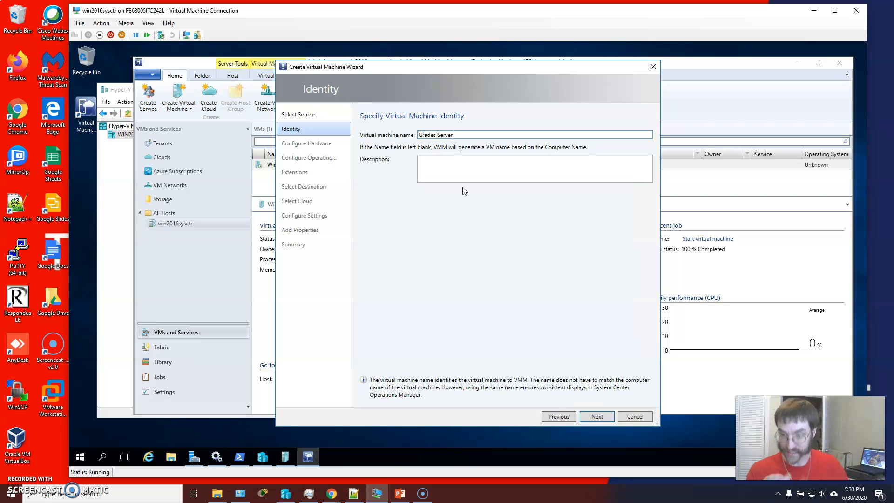
left_click(472, 199)
left_click(526, 258)
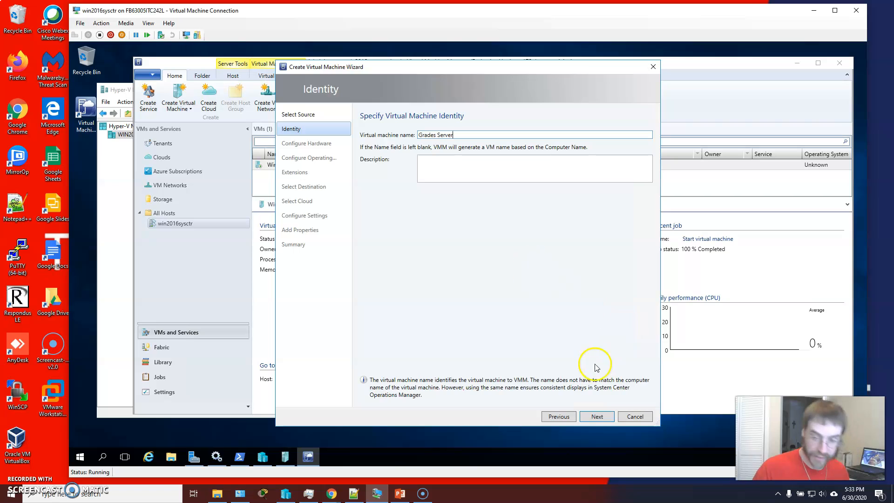
left_click(595, 416)
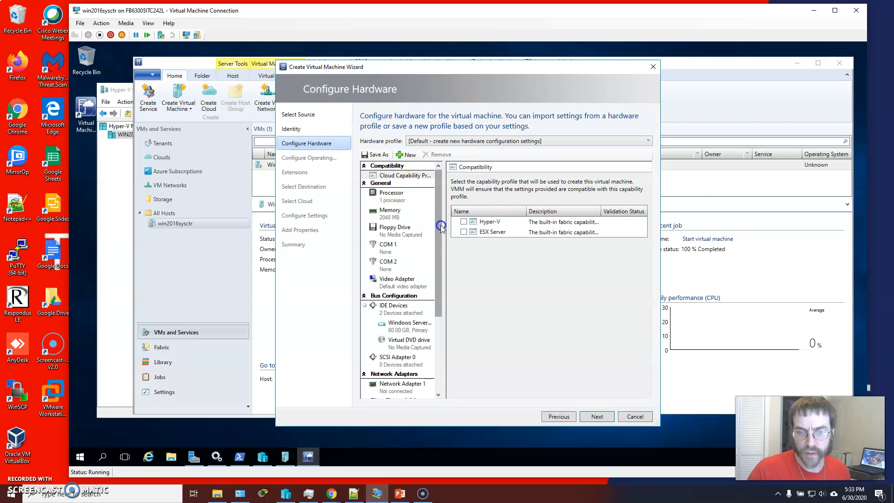
Step: Apply the Light-Duty Hardware profile to the virtual machine's hardware configuration and continue
left_click_drag(439, 227, 449, 309)
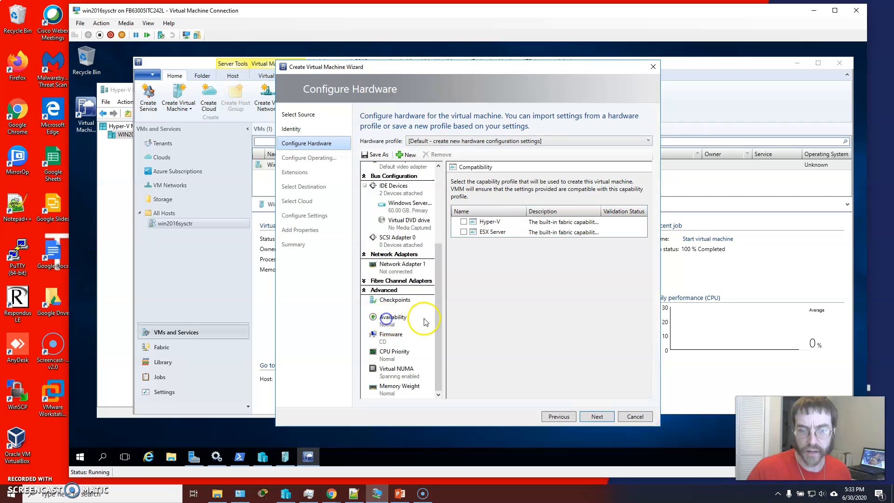
left_click(383, 325)
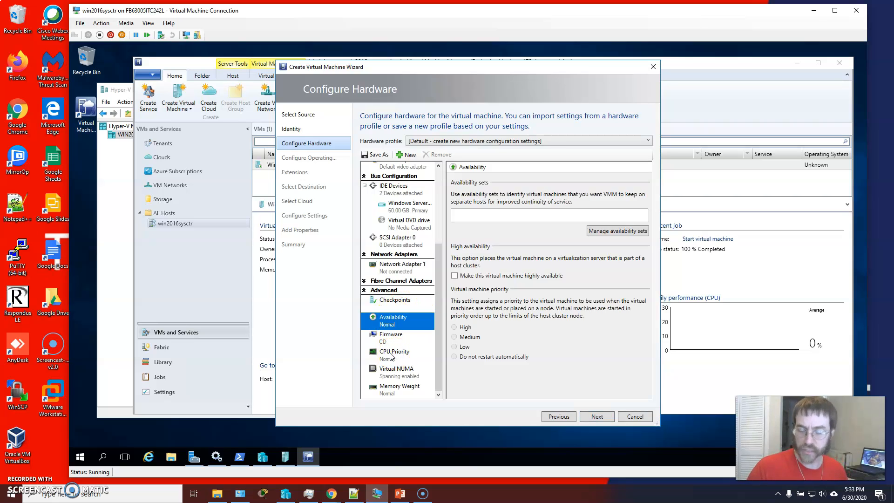
left_click(388, 354)
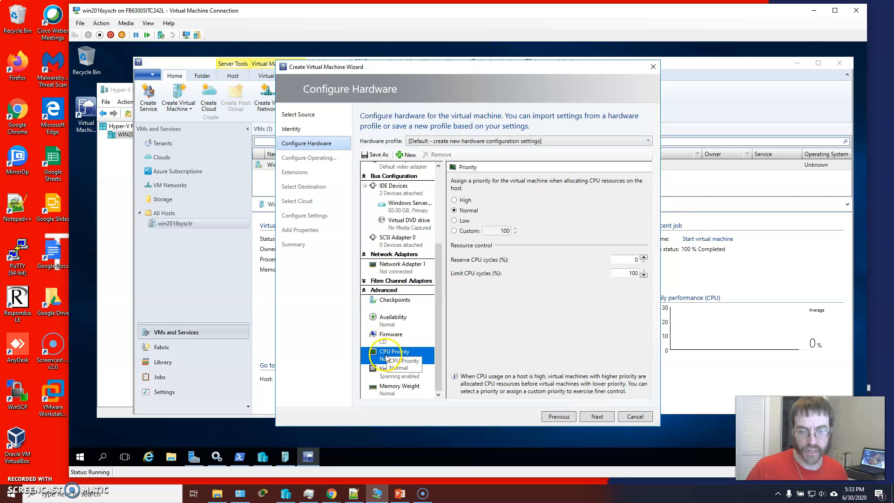
left_click(452, 141)
left_click(451, 161)
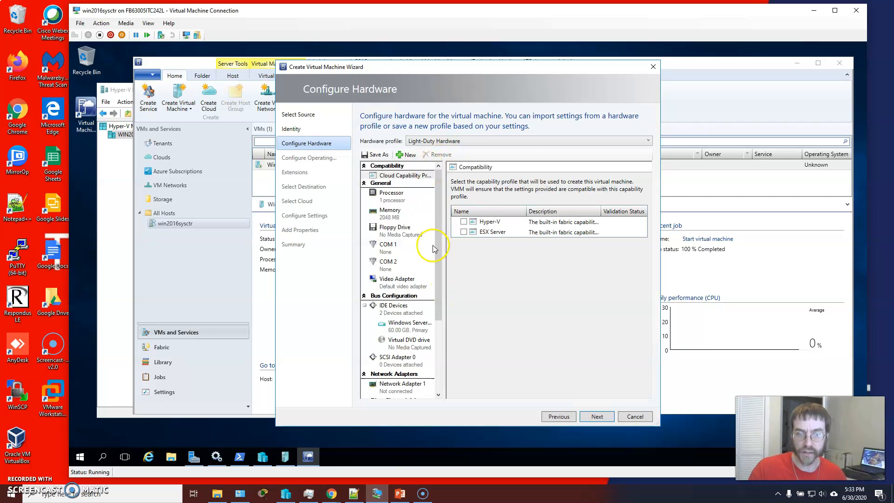
left_click_drag(438, 242, 440, 312)
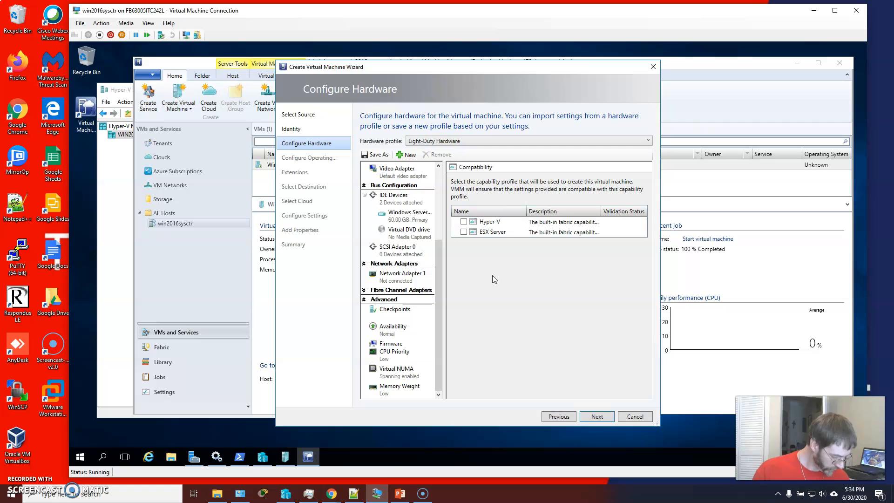
left_click(596, 418)
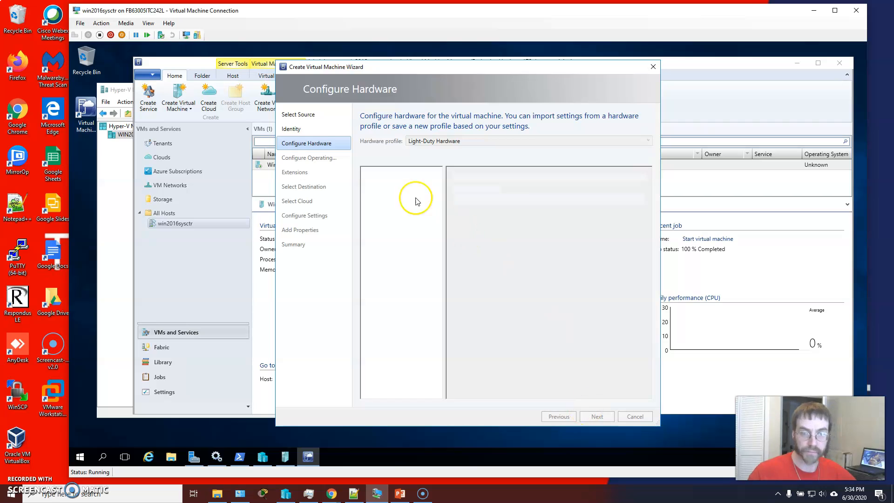
Step: Select the Windows Server 2016 Base guest OS profile and continue
left_click(311, 157)
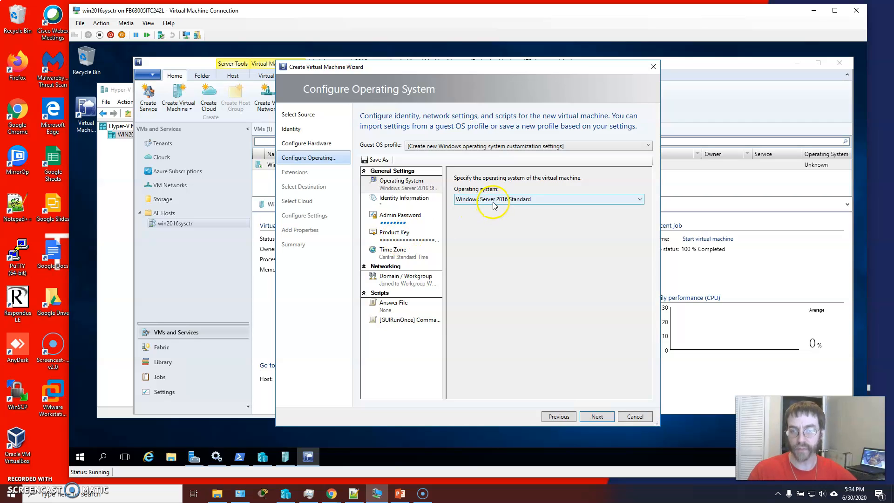
left_click(548, 147)
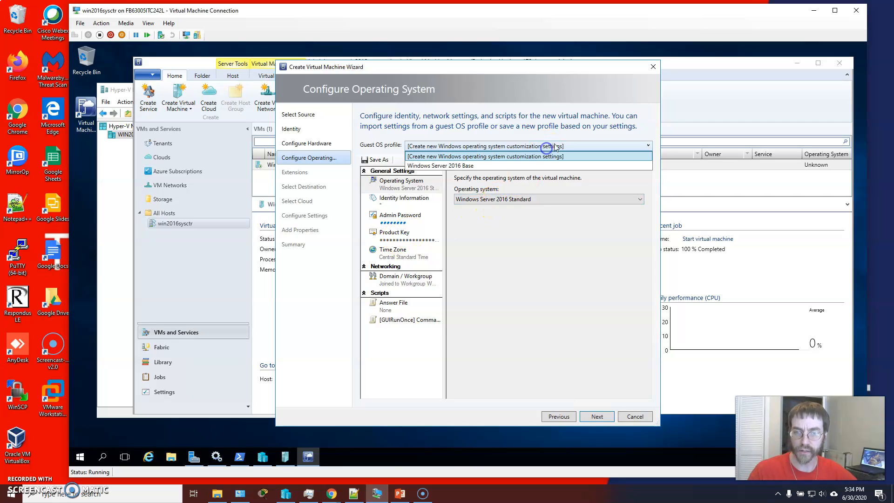
left_click(477, 167)
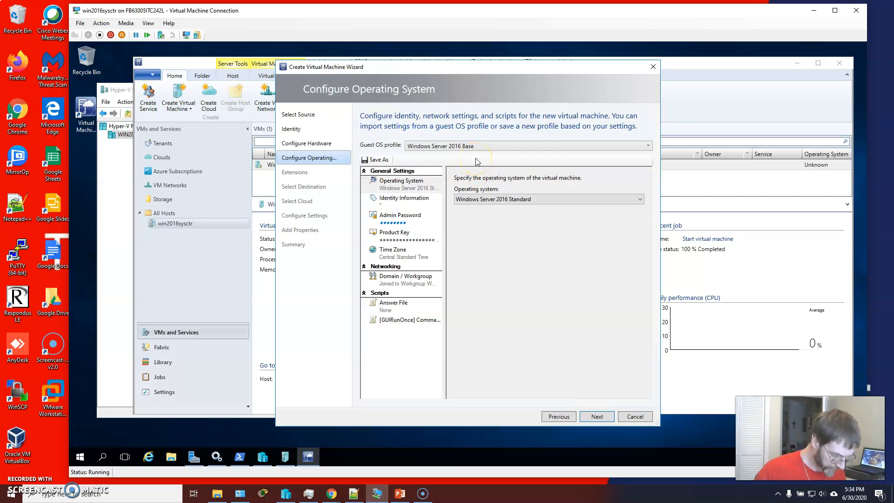
left_click(597, 417)
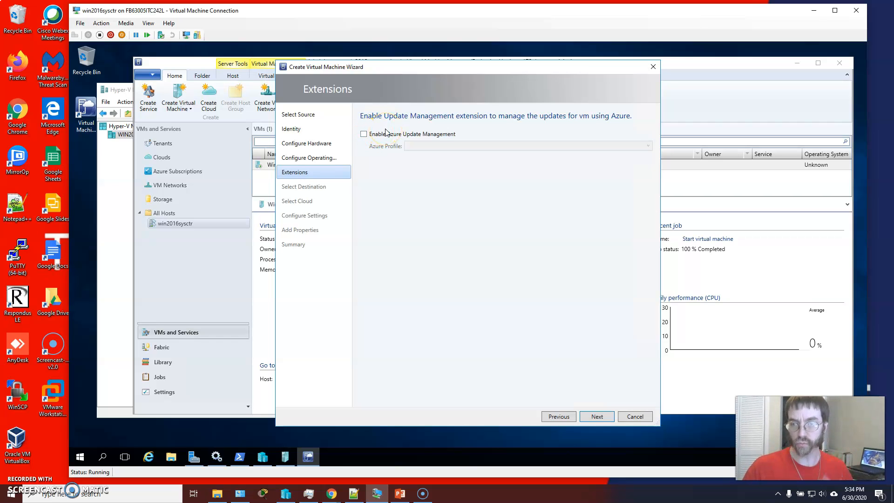
Step: Keep the default extensions and host placement, select the win2016sysctr.stc.local host, and continue
left_click(594, 415)
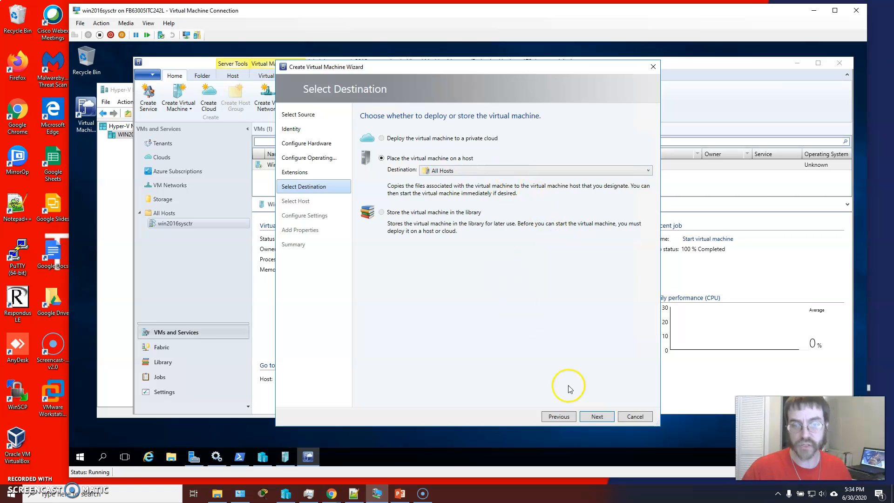
left_click(591, 417)
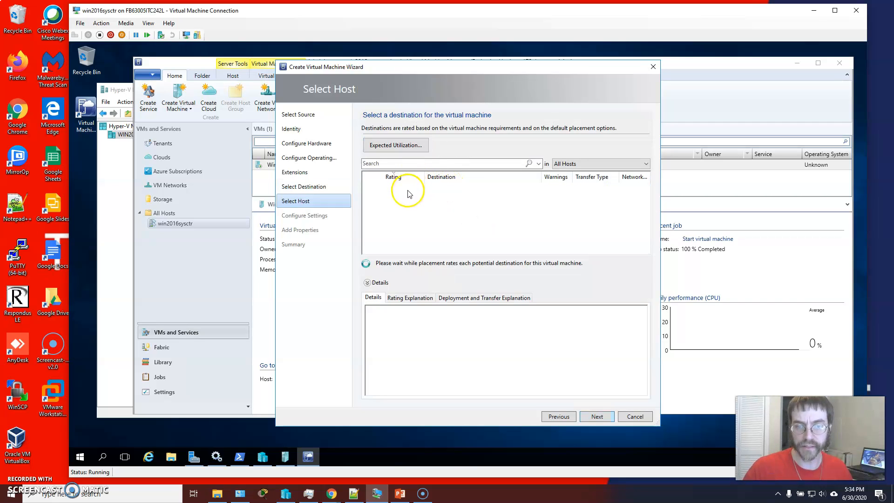
left_click(408, 189)
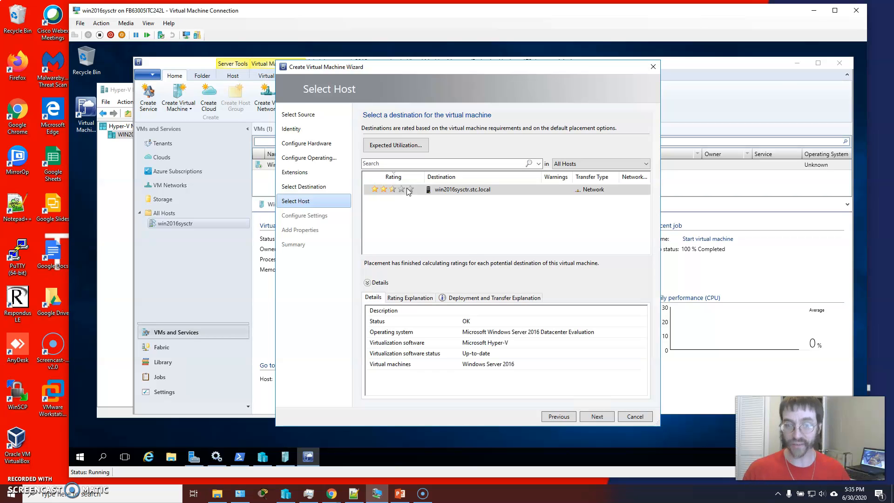
left_click(406, 188)
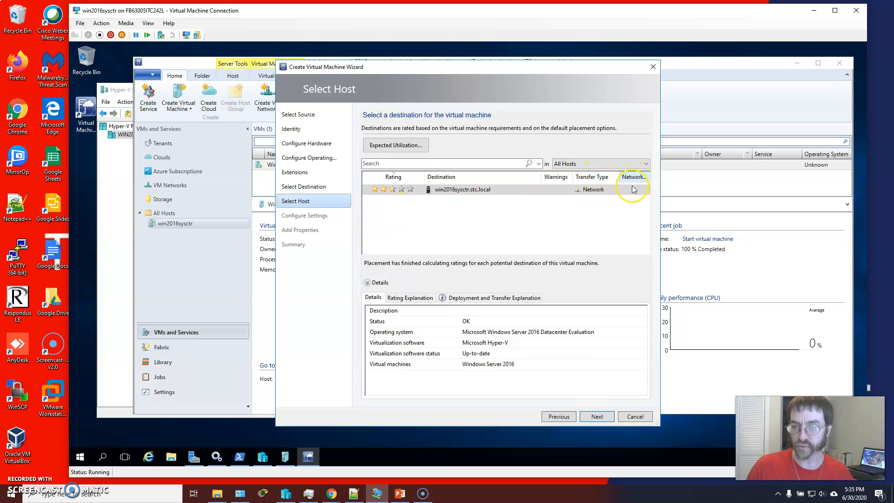
left_click(599, 416)
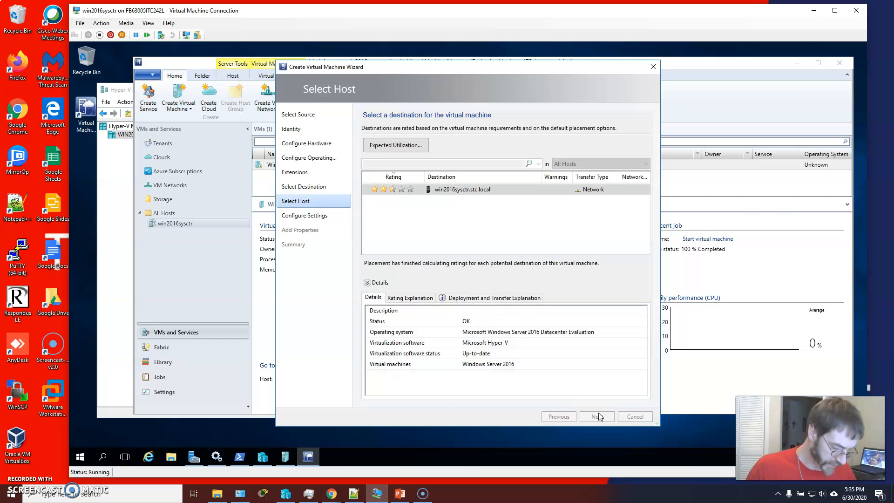
left_click(598, 416)
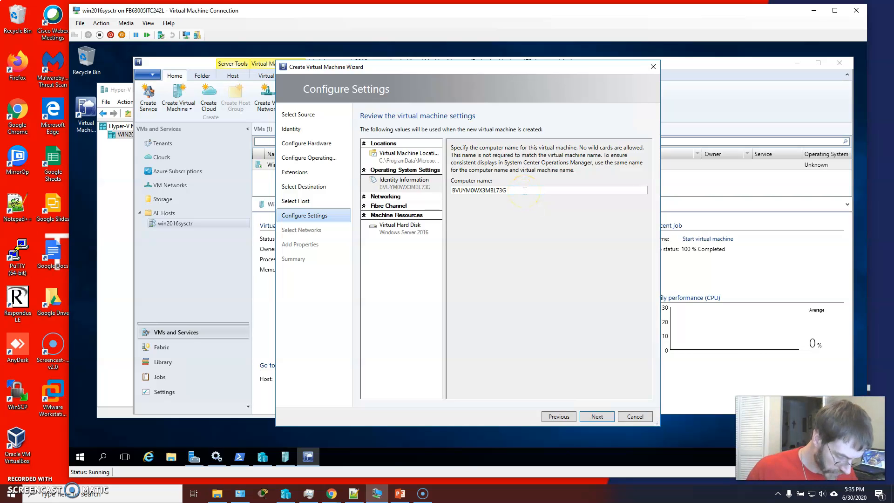
Step: Replace the generated computer name with GradesSrv
left_click_drag(534, 191, 453, 190)
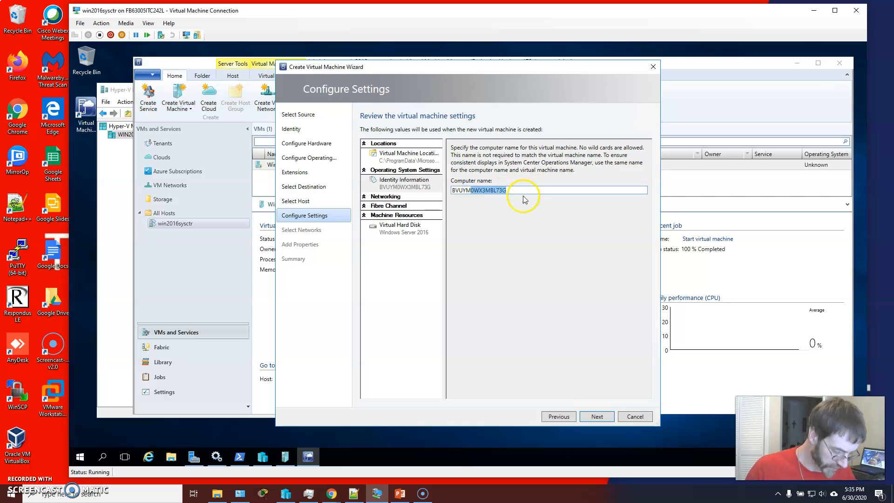
left_click(527, 192)
left_click(394, 187)
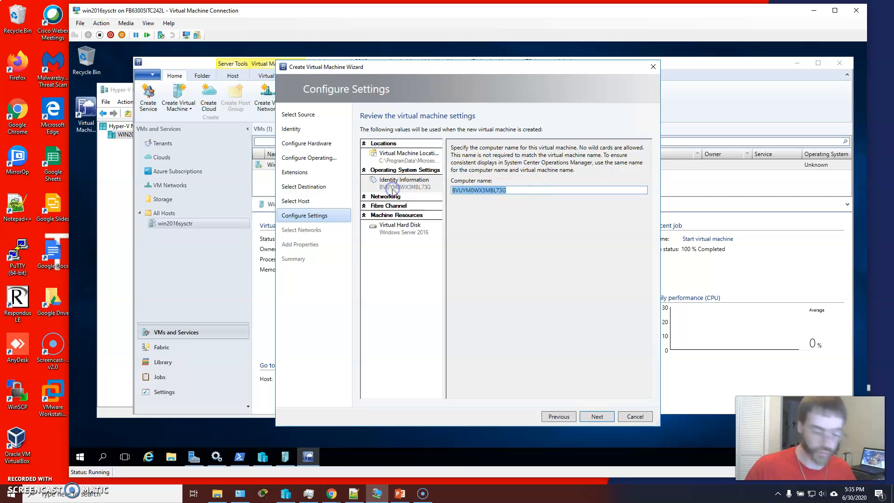
key("Delete")
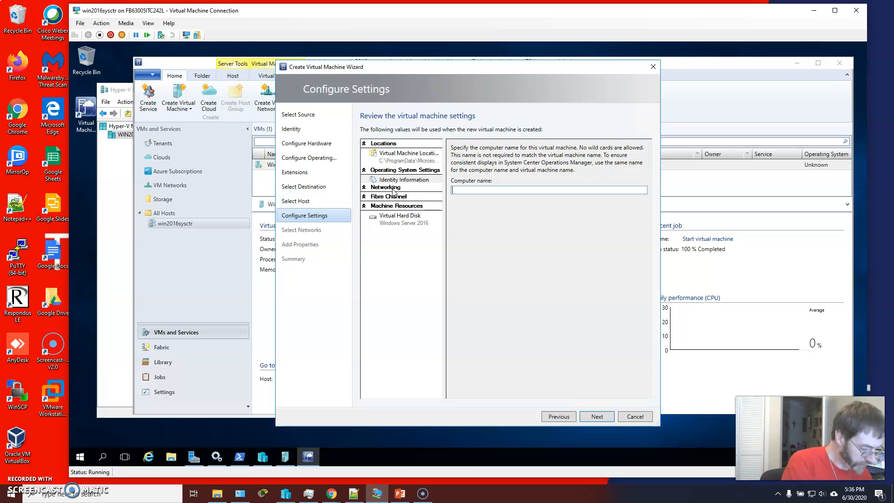
type("Grads")
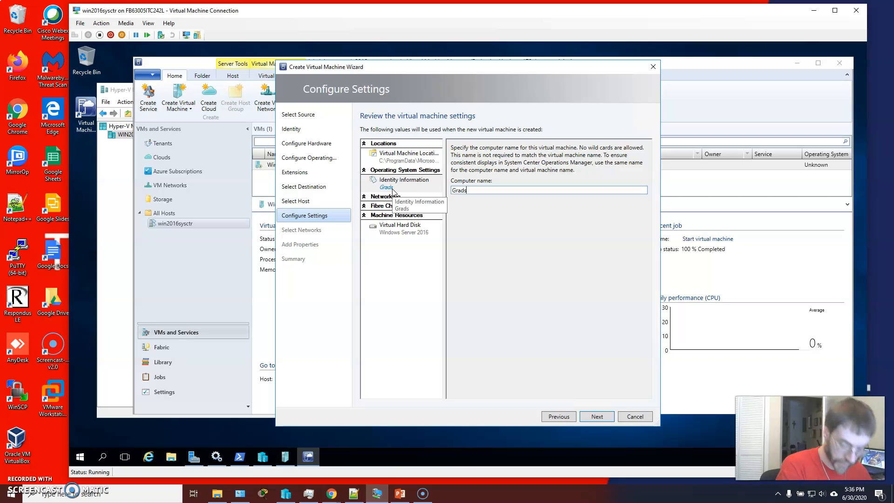
type("se")
key("BackSpace")
key("BackSpace")
type("esSr")
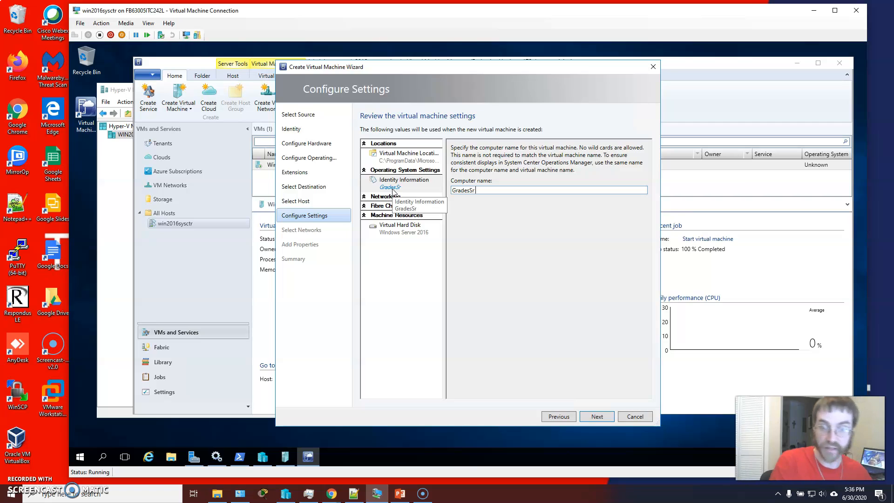
type("v")
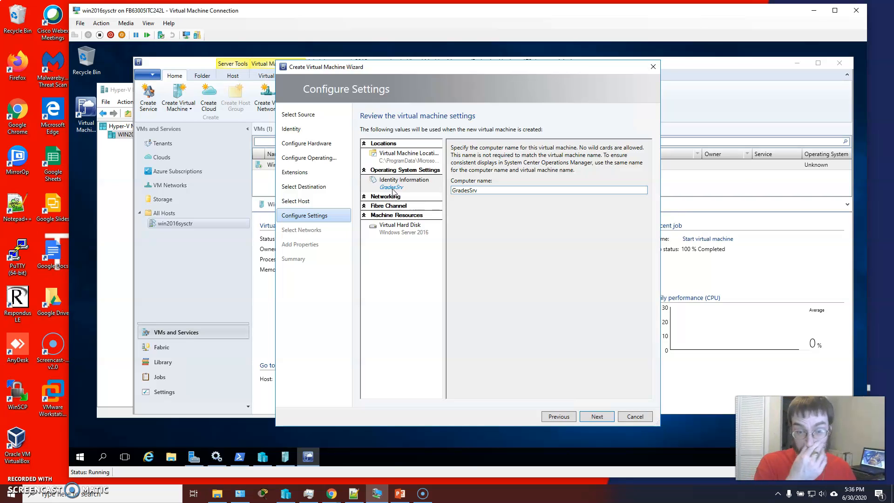
Step: Review the configured settings, including identity and the virtual machine path, and continue past Configure Settings
left_click(367, 196)
left_click(367, 206)
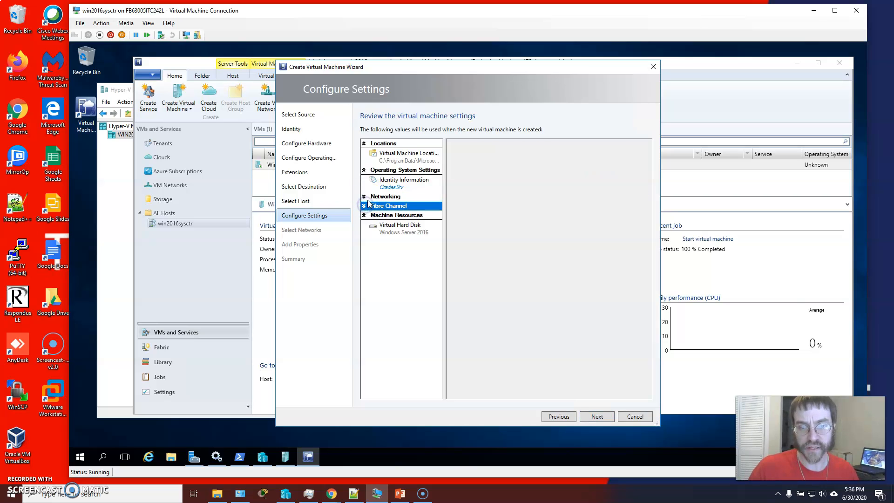
left_click(368, 216)
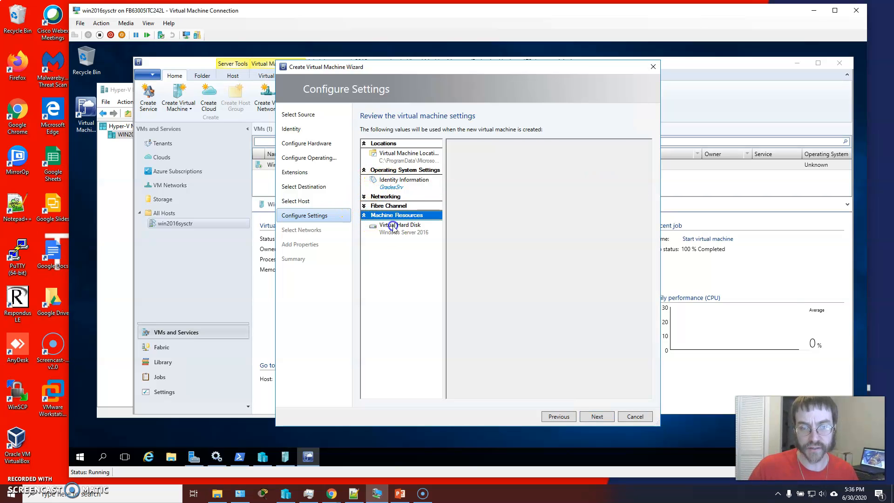
left_click(395, 181)
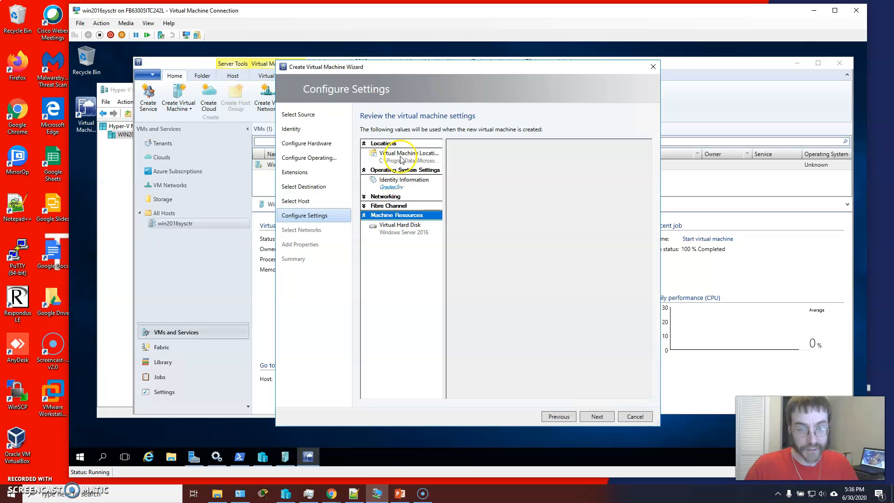
left_click(401, 158)
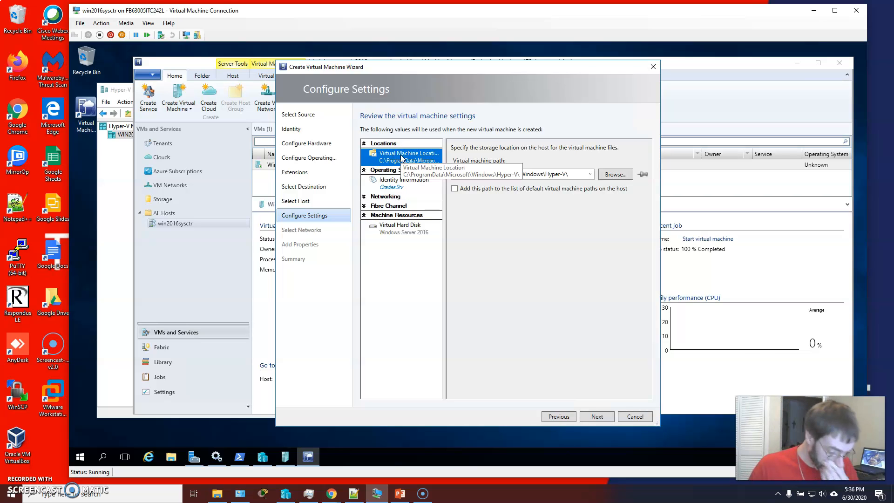
left_click(567, 175)
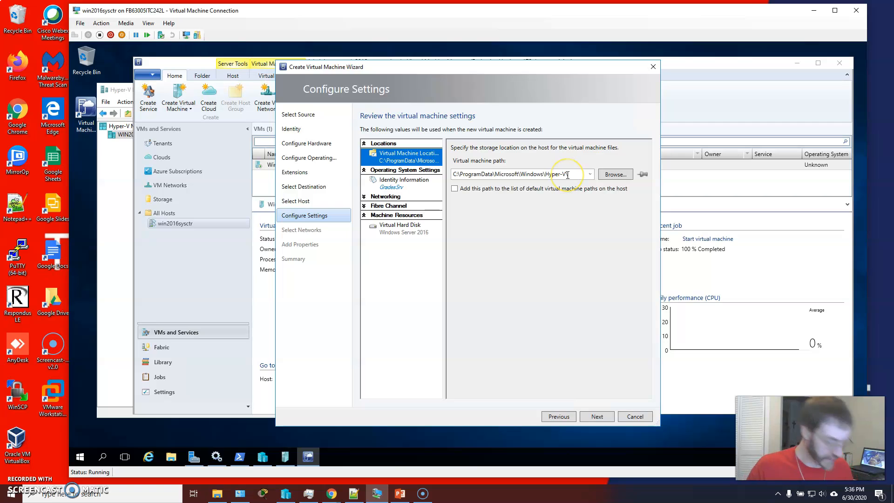
left_click(568, 175)
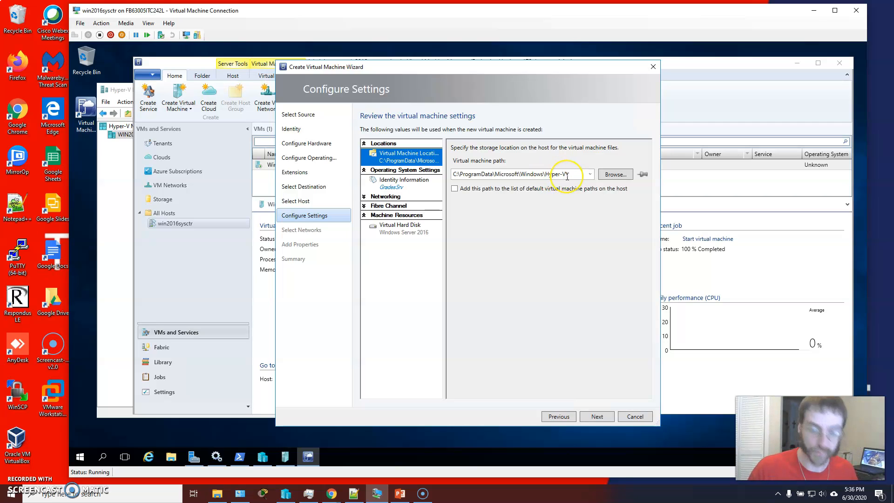
type("\\")
left_click(608, 179)
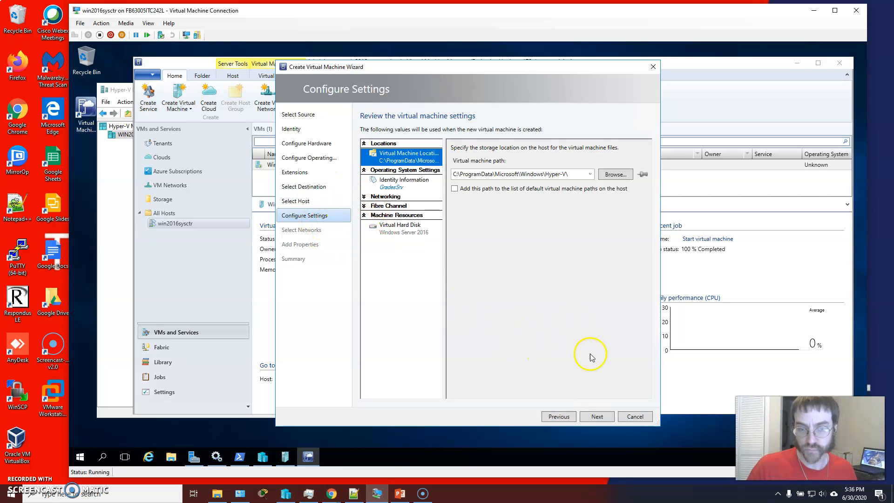
left_click(600, 416)
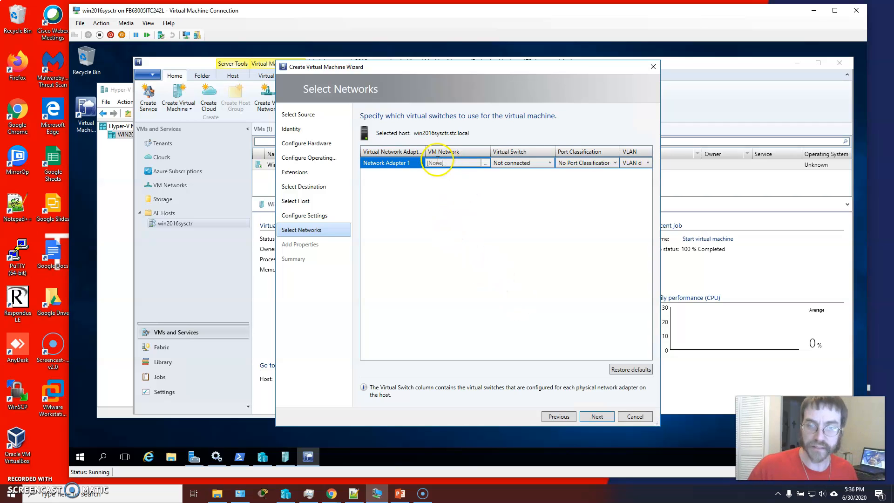
Step: Leave the network adapter with no VM network or virtual switch and continue to the properties page
left_click(486, 163)
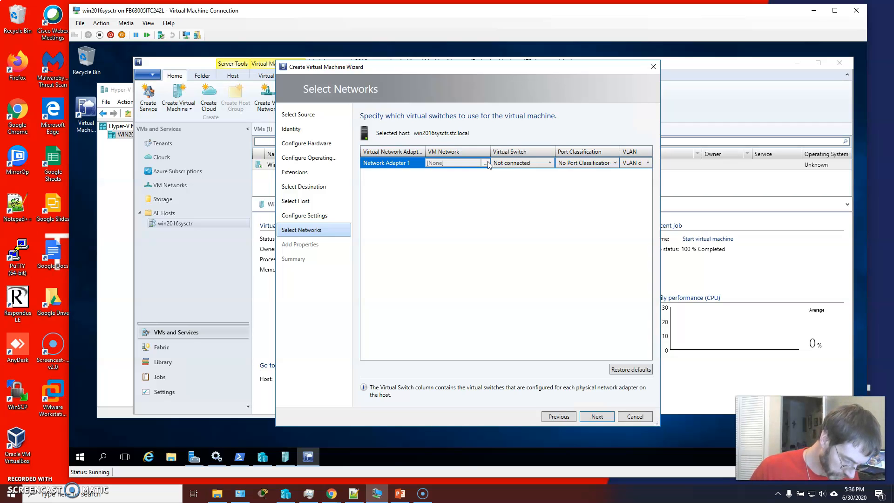
left_click(486, 163)
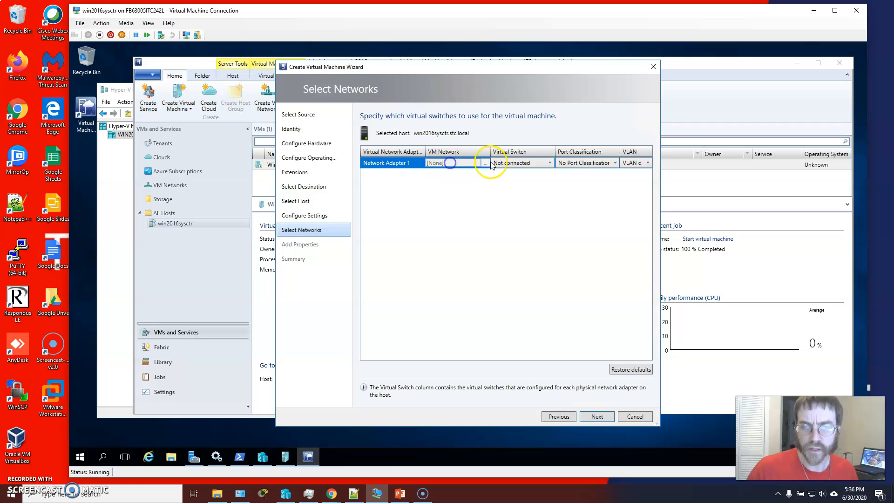
left_click(551, 163)
left_click(470, 164)
left_click(485, 164)
left_click(594, 417)
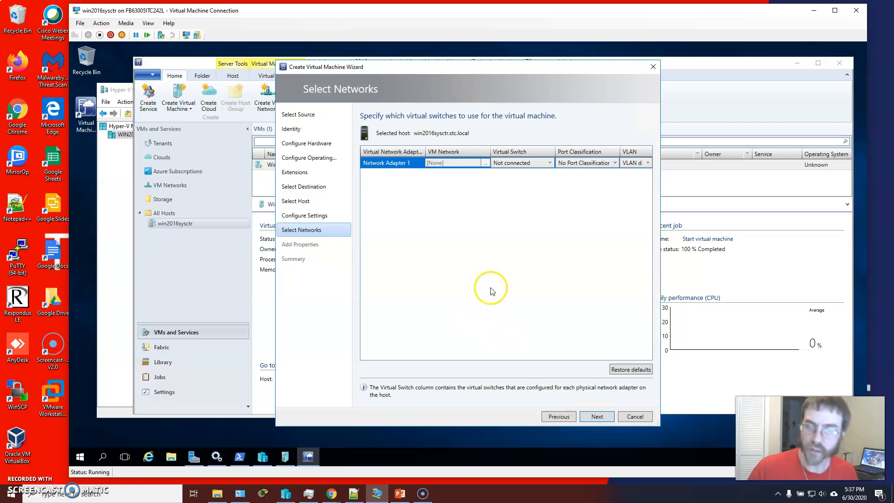
left_click(406, 166)
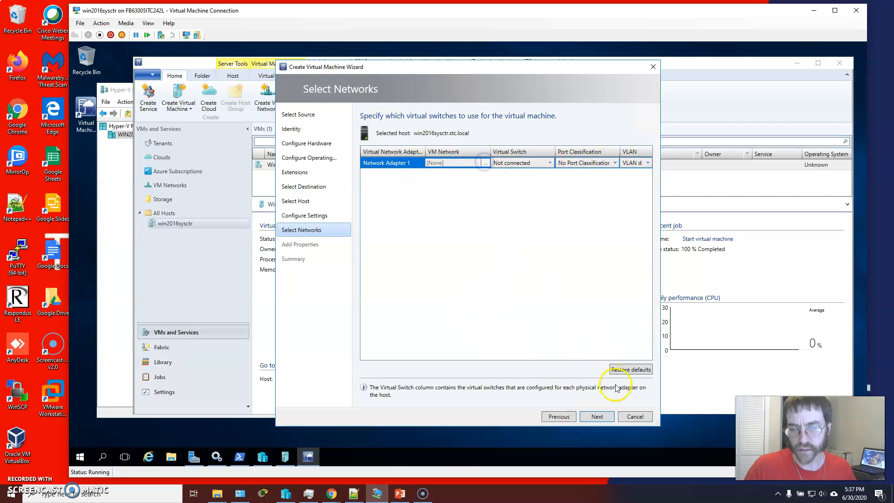
left_click(596, 416)
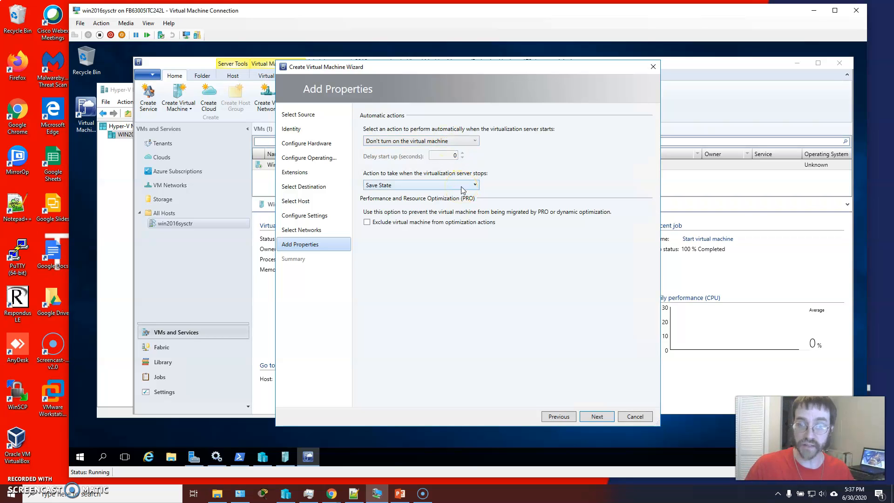
Step: Keep the automatic start action as Don't turn on the virtual machine
left_click(450, 141)
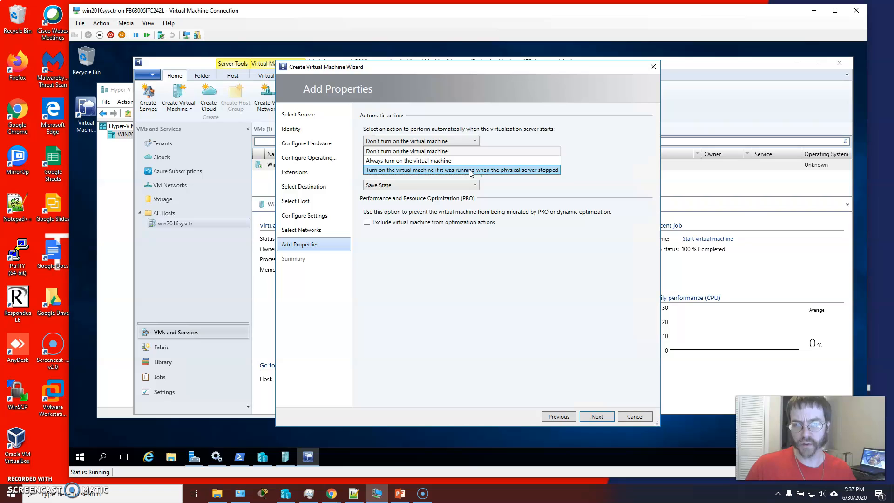
left_click(435, 170)
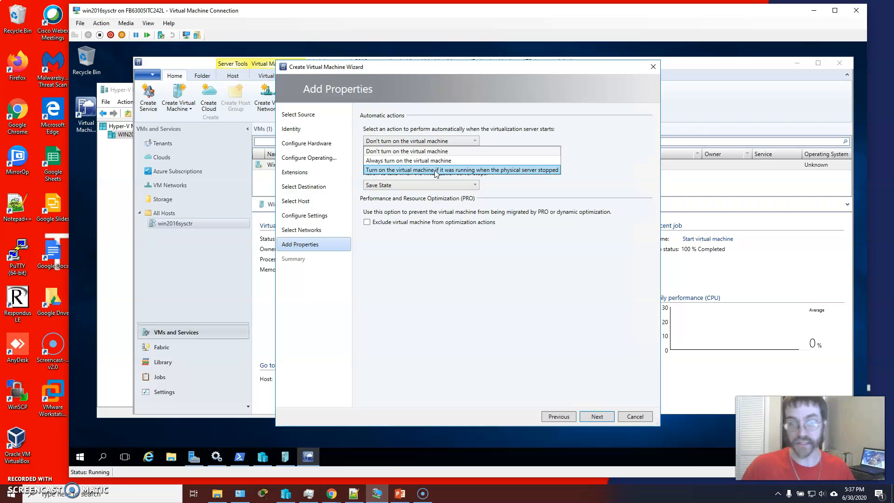
left_click(467, 150)
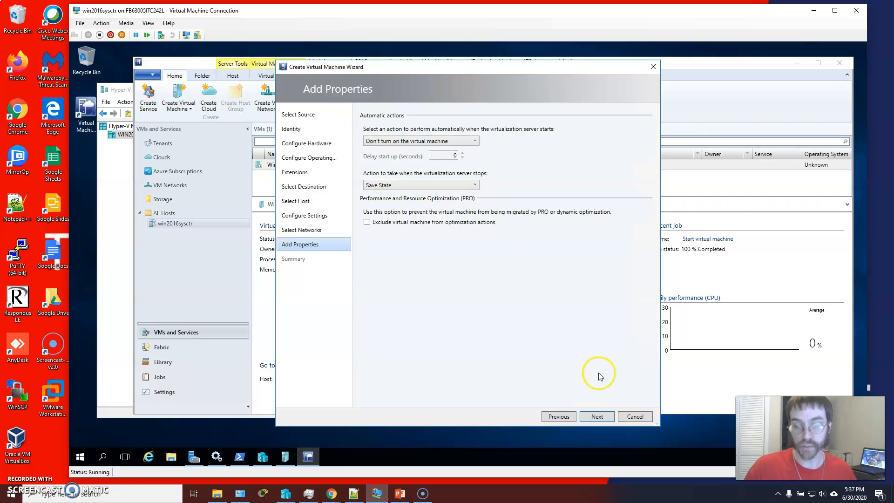
left_click(464, 141)
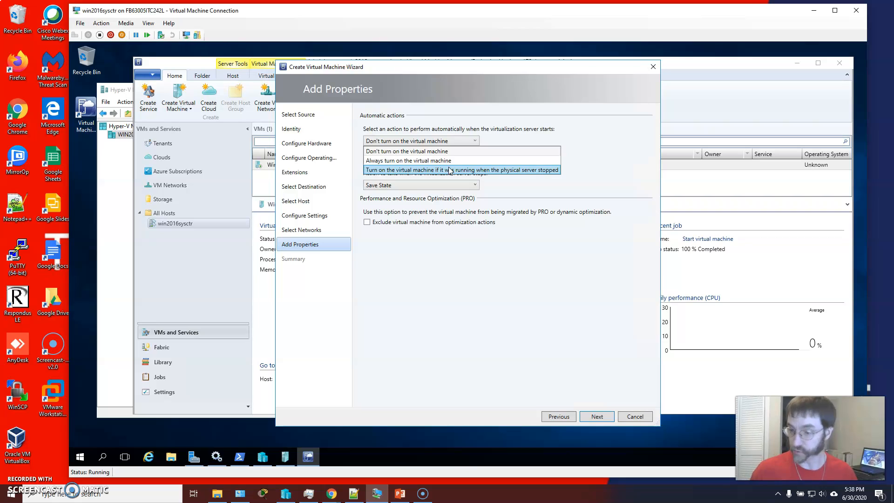
left_click(527, 125)
Step: Keep the action taken when the virtualization server stops as Save State
left_click(515, 185)
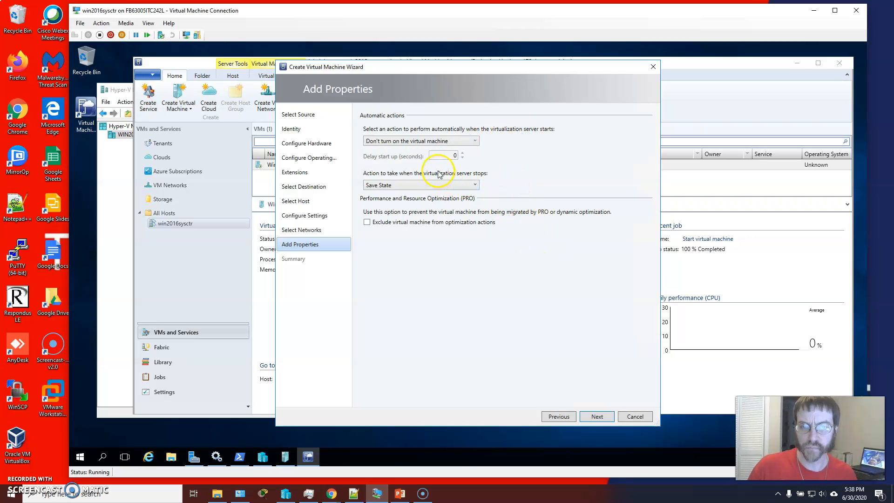
left_click(438, 186)
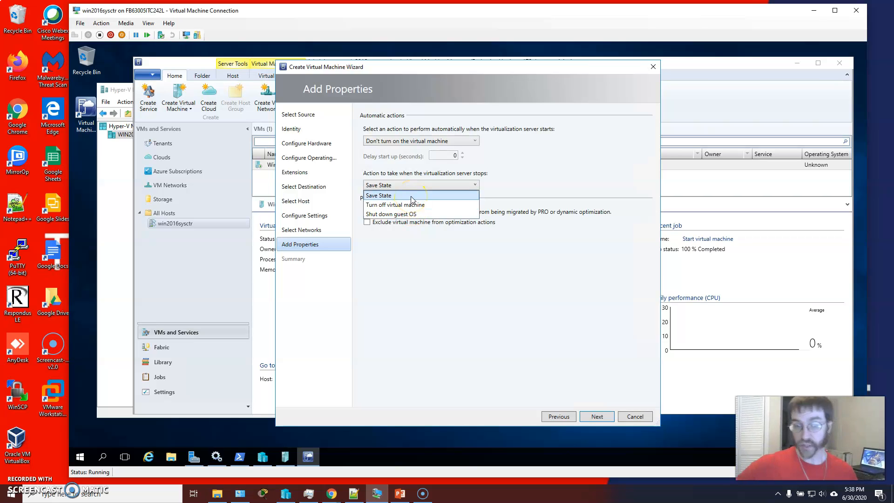
left_click(412, 215)
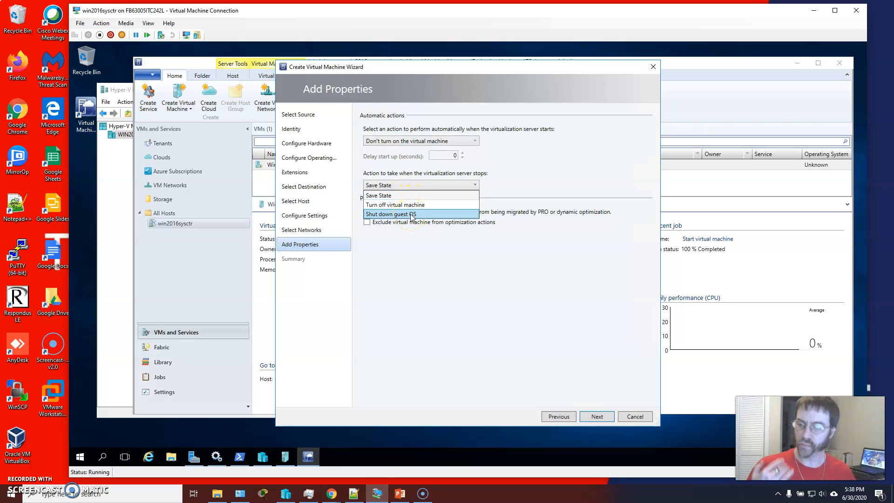
left_click(411, 206)
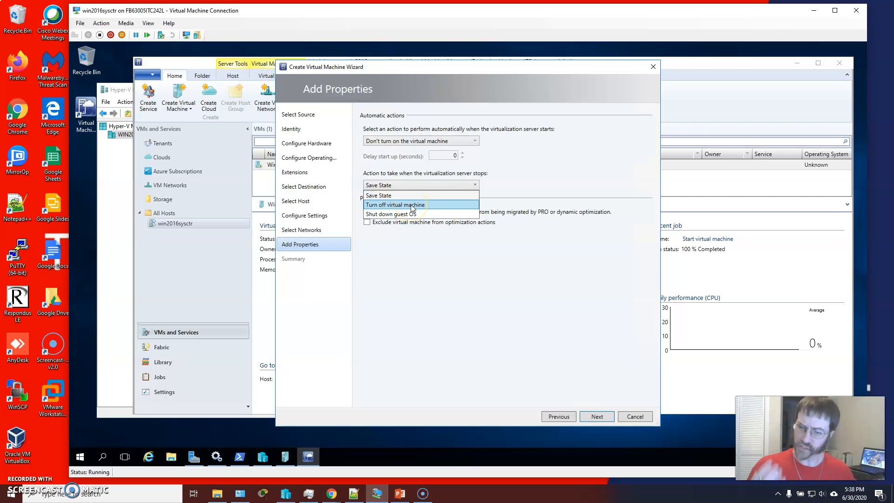
left_click(402, 195)
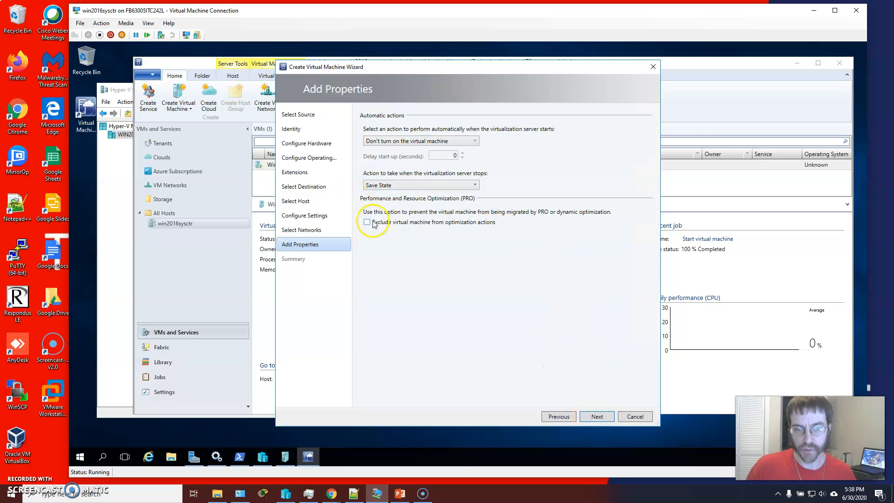
Step: Continue to the summary, open the generated PowerShell script, read through it, and close it
left_click(597, 417)
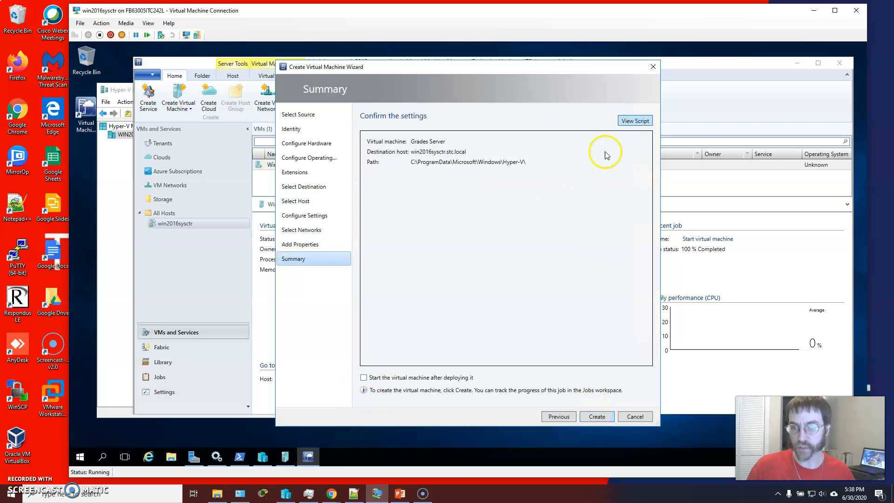
left_click(637, 124)
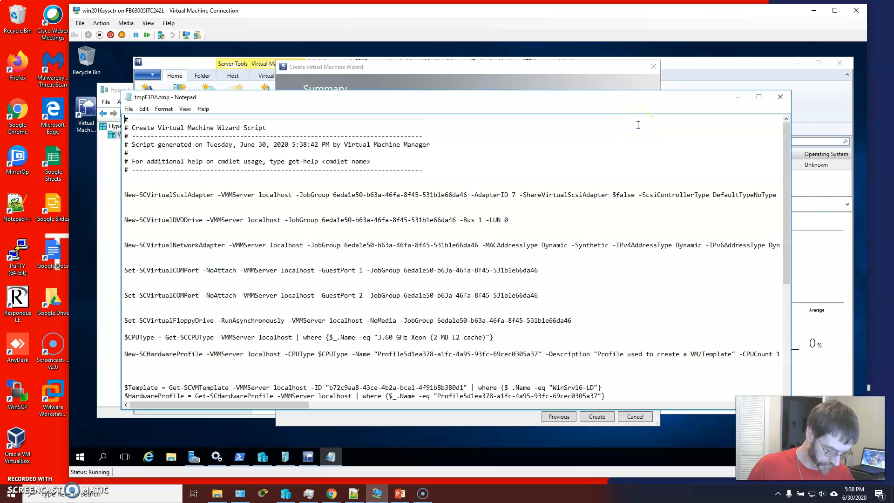
scroll(466, 184, "down", 8)
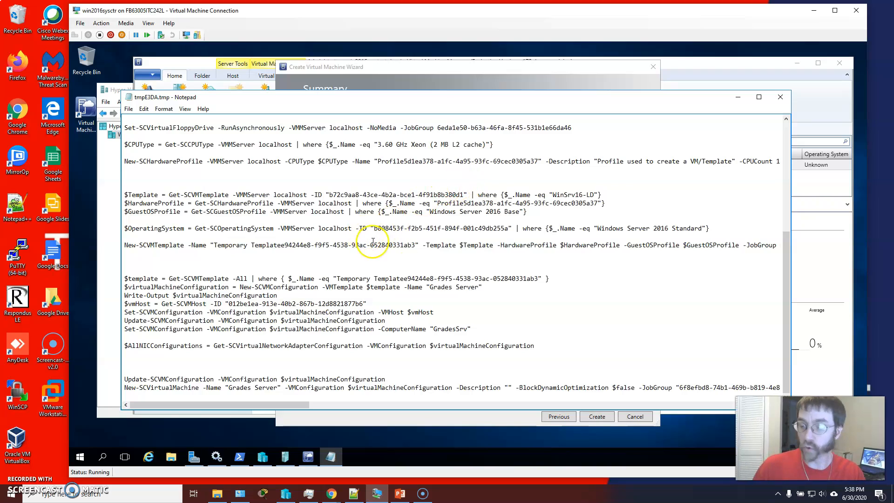
scroll(402, 259, "up", 3)
scroll(401, 259, "up", 5)
scroll(400, 260, "down", 8)
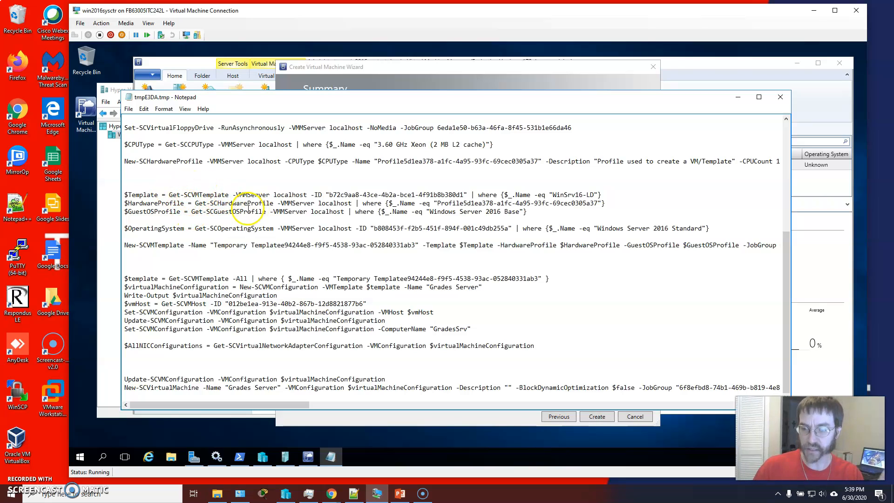
scroll(219, 260, "up", 4)
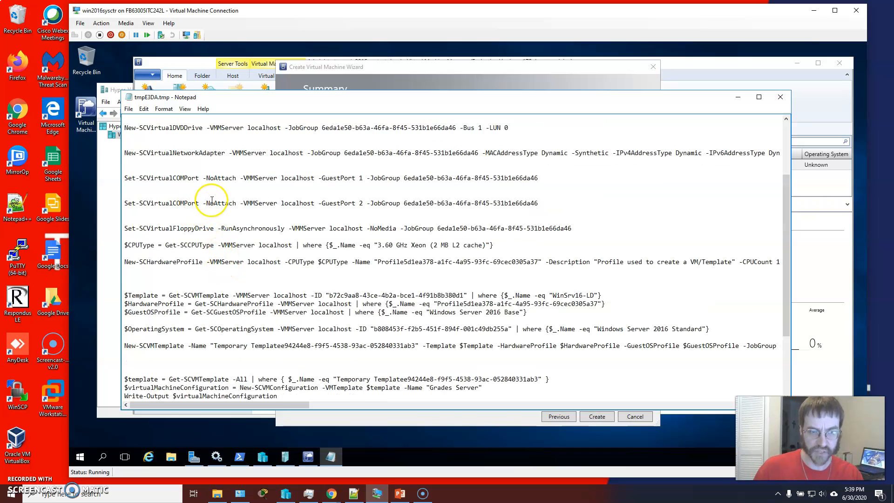
scroll(212, 200, "up", 3)
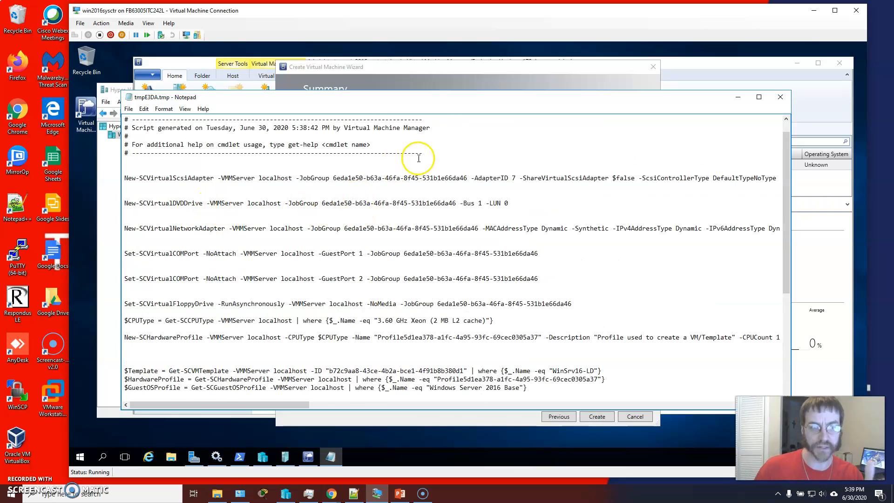
scroll(421, 156, "up", 1)
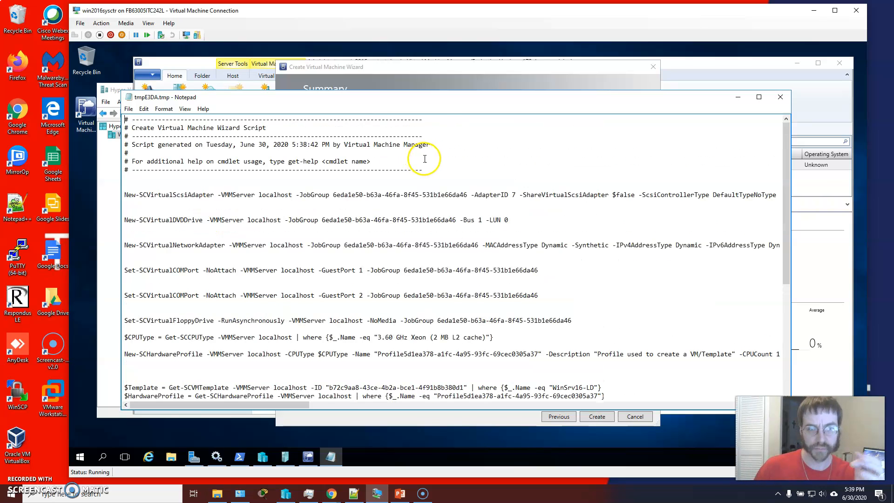
left_click(780, 98)
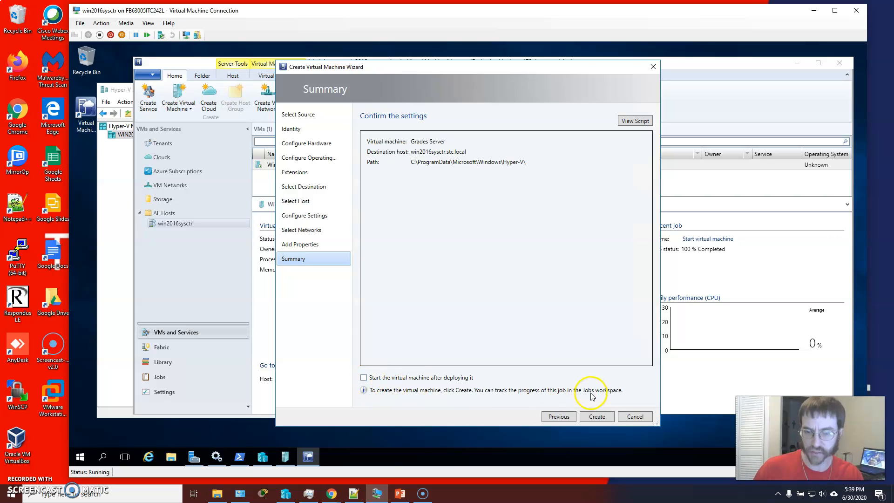
Step: Create the Grades Server virtual machine and monitor its creation job
left_click(600, 415)
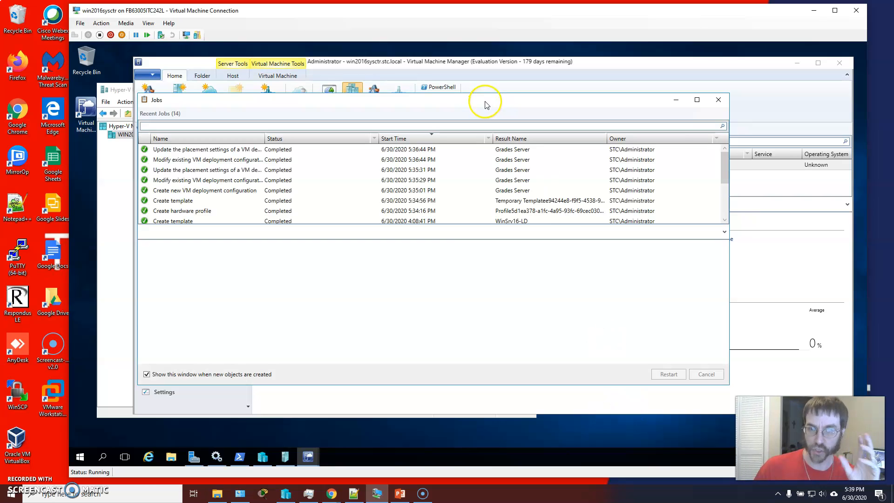
left_click_drag(456, 101, 455, 100)
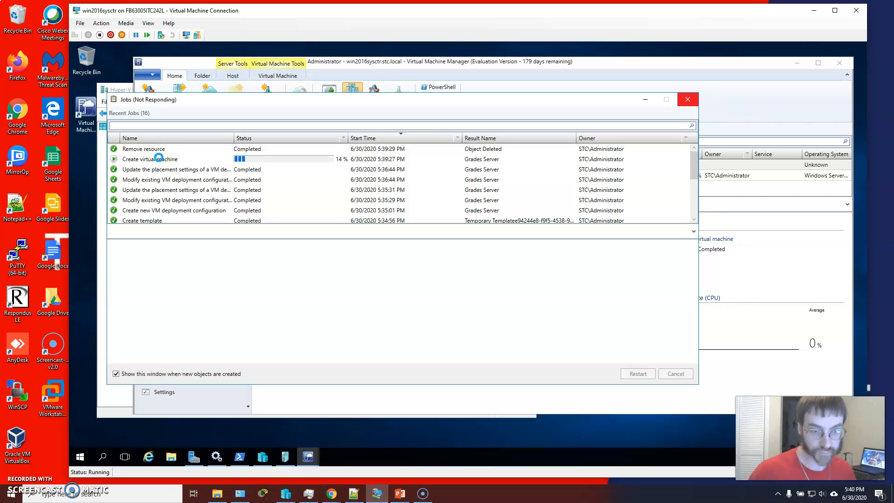
left_click(258, 150)
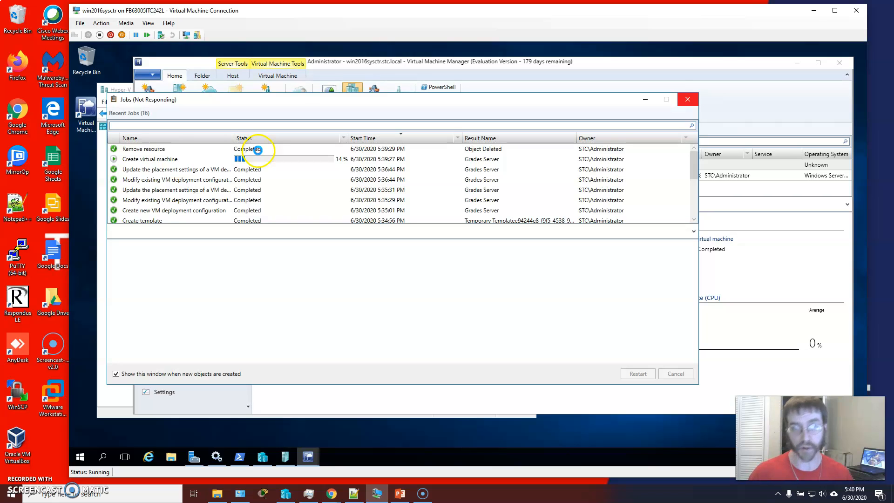
left_click(645, 100)
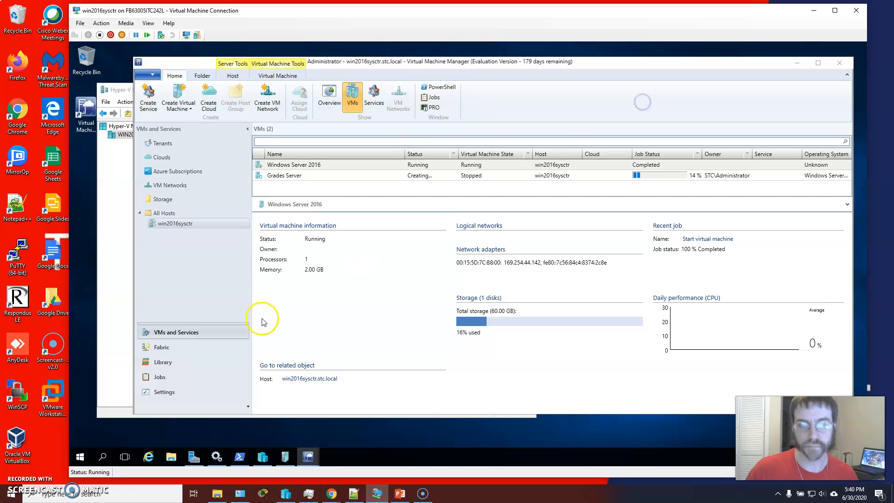
left_click(157, 378)
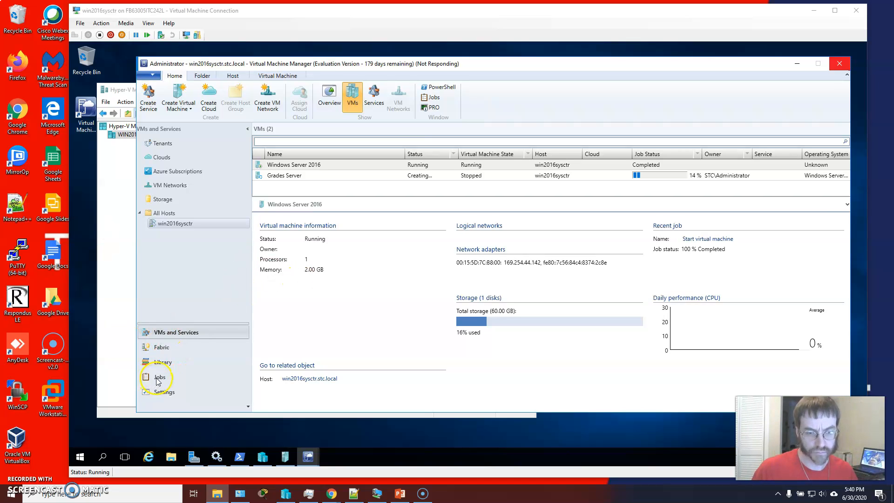
Step: Switch to Hyper-V Manager to check the Grades Server virtual machine, then leave it
left_click(310, 459)
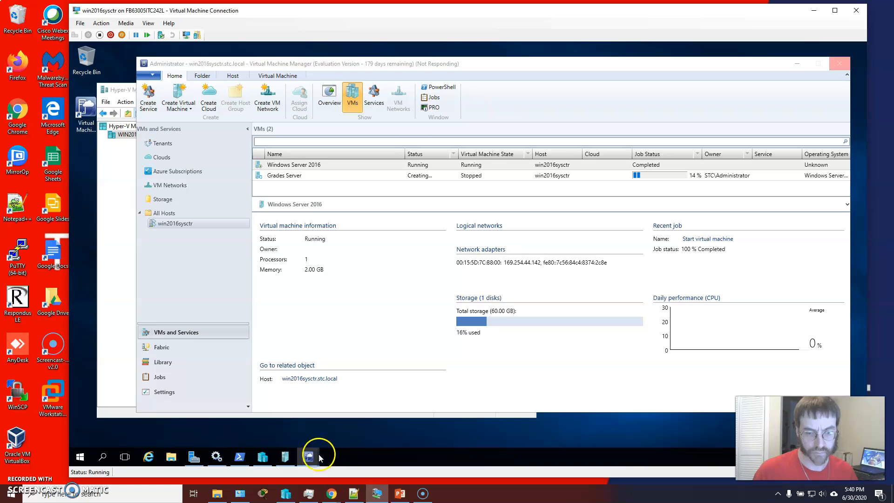
left_click(286, 458)
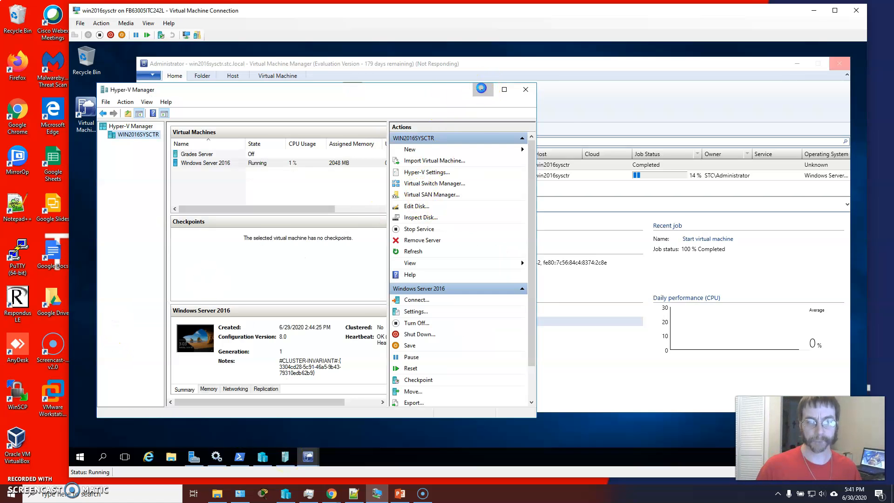
left_click(483, 89)
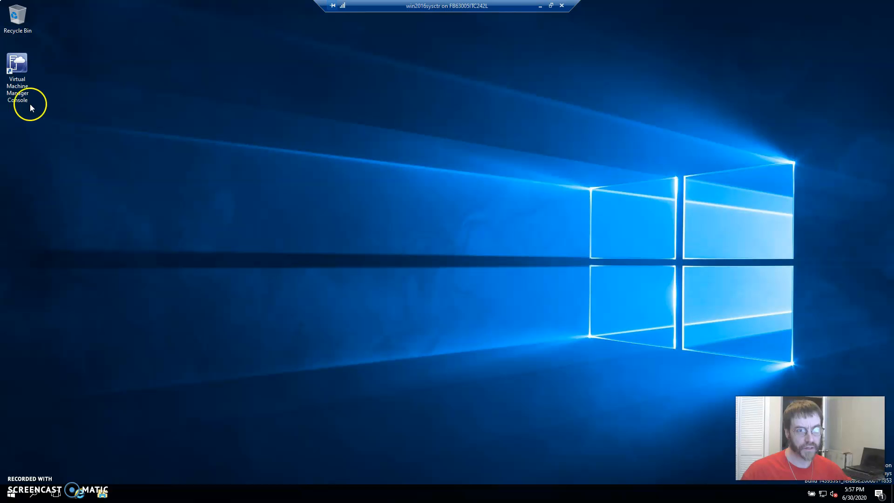
Step: Reopen the Virtual Machine Manager console and inspect the step details of the running Create virtual machine job in Jobs
double_click(19, 89)
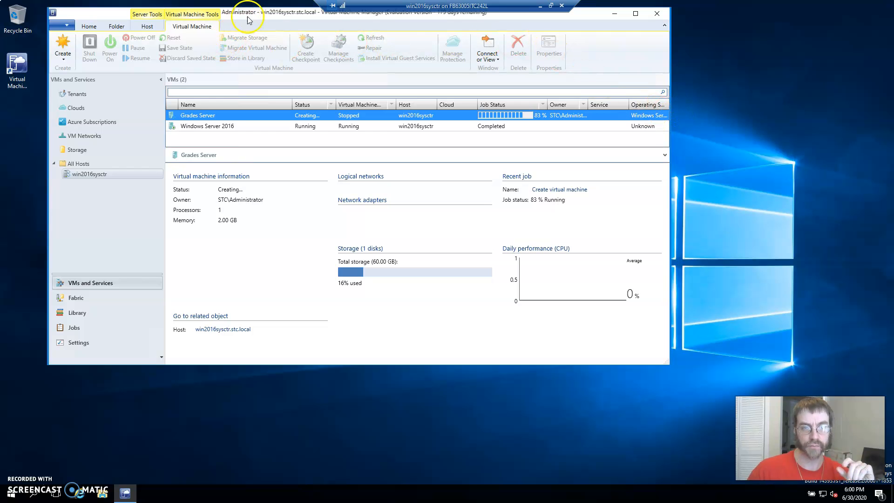
left_click_drag(260, 18, 309, 40)
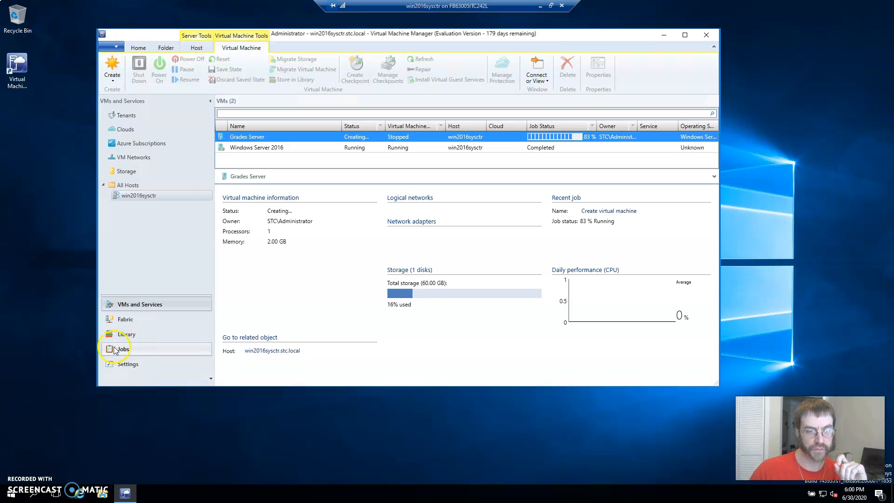
left_click(158, 354)
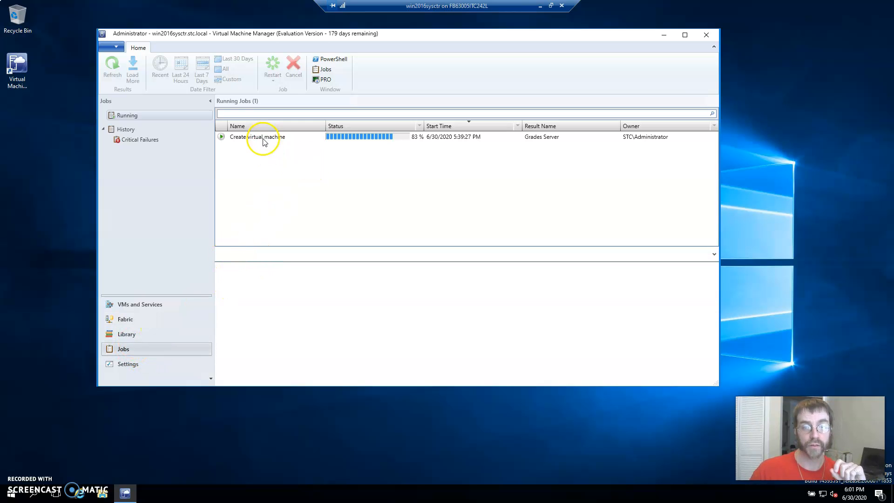
left_click_drag(287, 247, 287, 166)
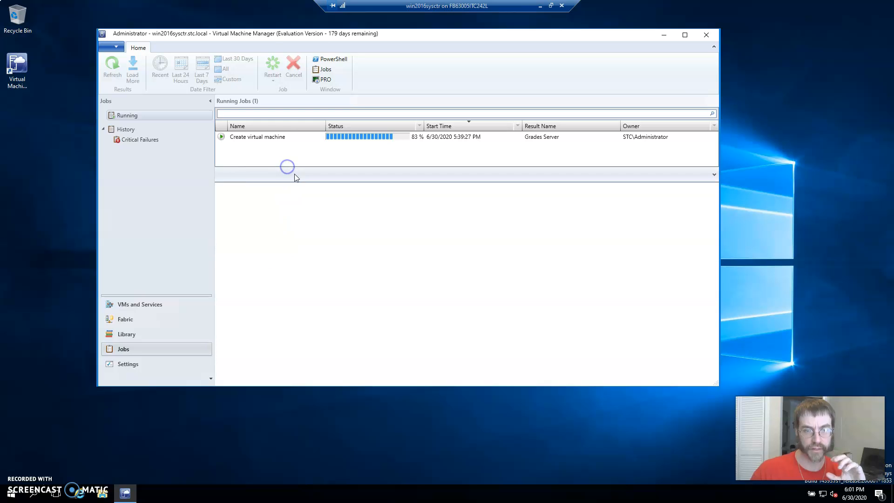
left_click(272, 138)
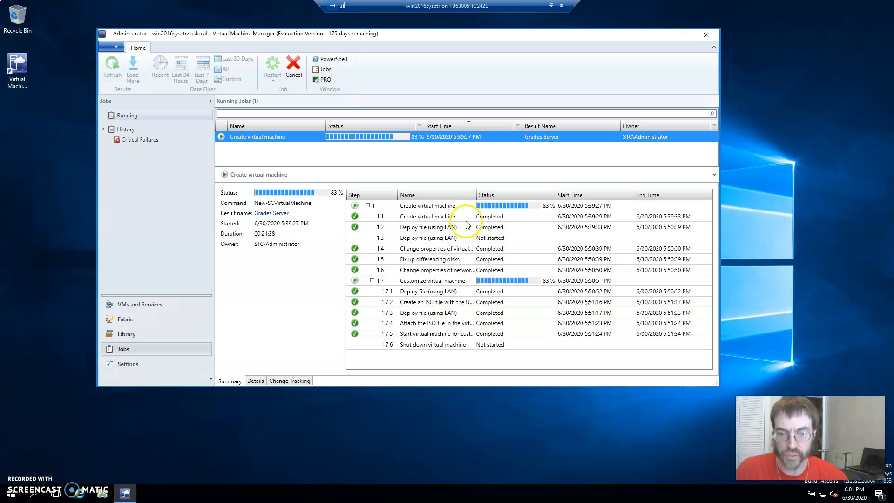
left_click_drag(476, 195, 506, 194)
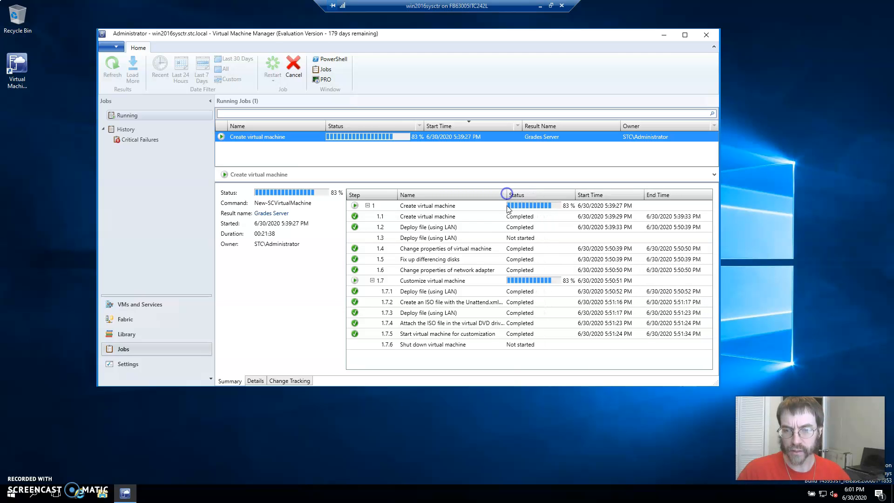